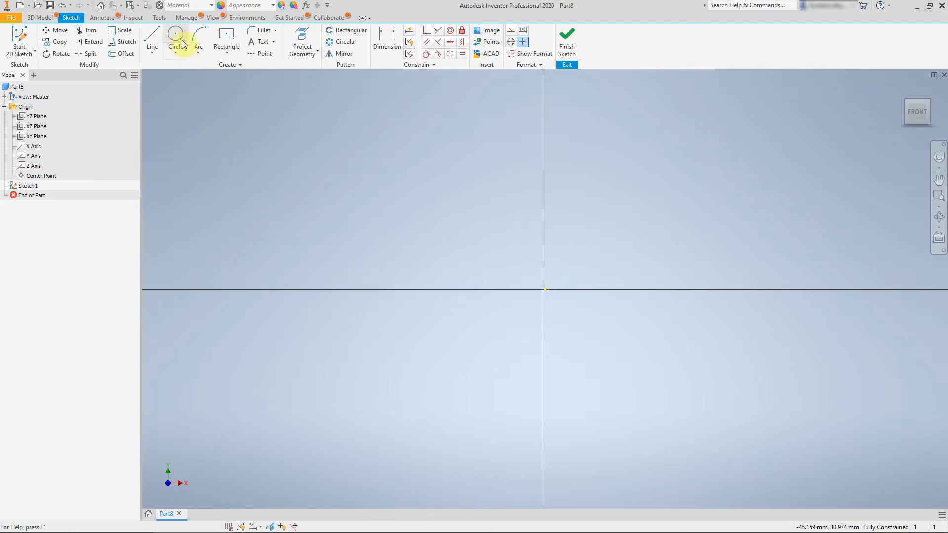
Draw a circle with a 200 mm diameter centred on the sketch origin
click(176, 38)
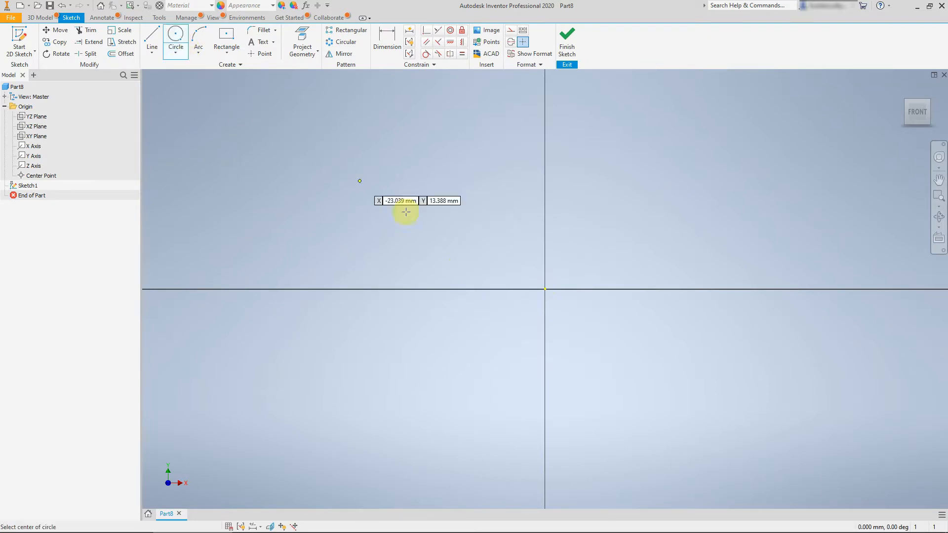
click(545, 289)
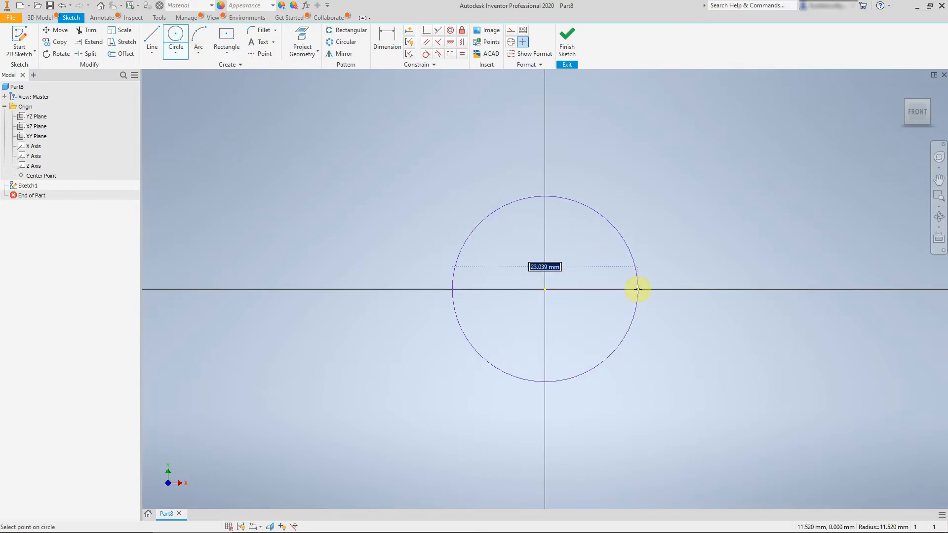
key(Return)
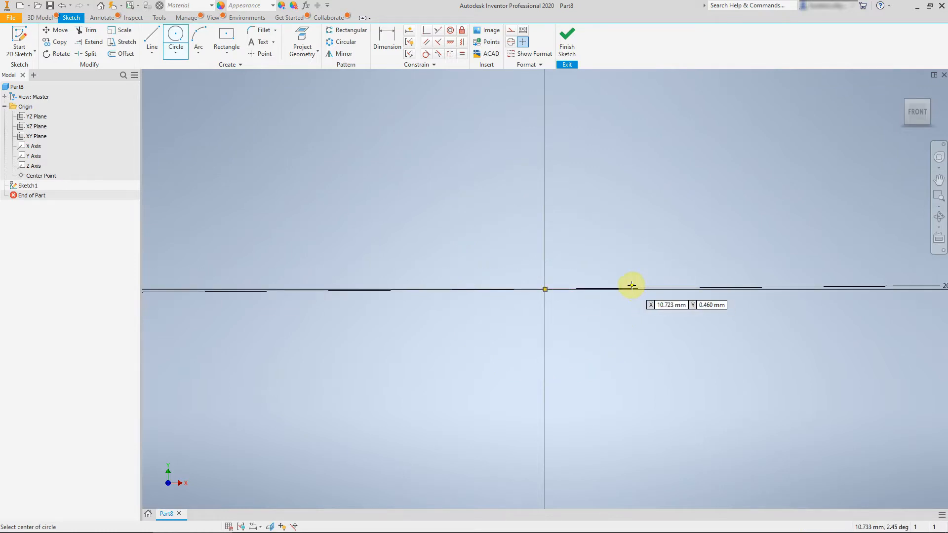
scroll(627, 287, down, 5)
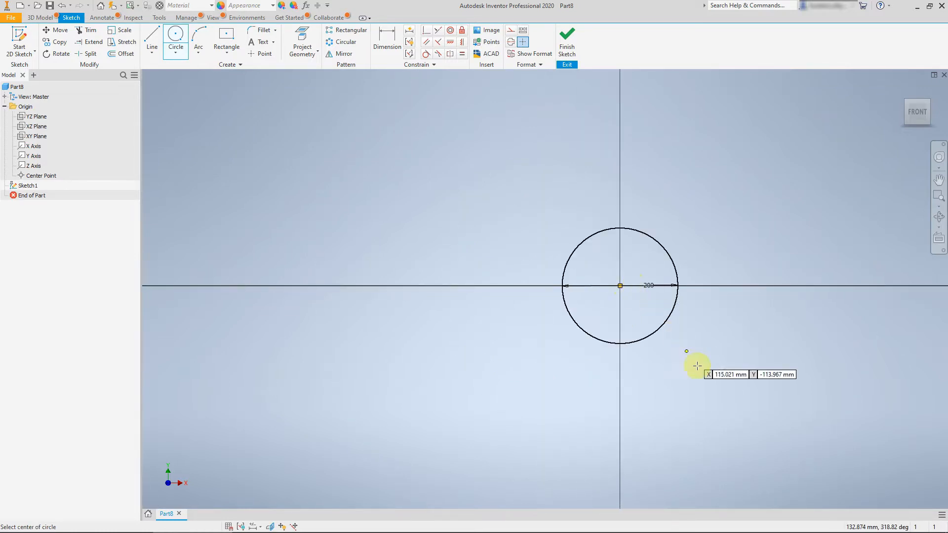
scroll(677, 342, up, 2)
key(Escape)
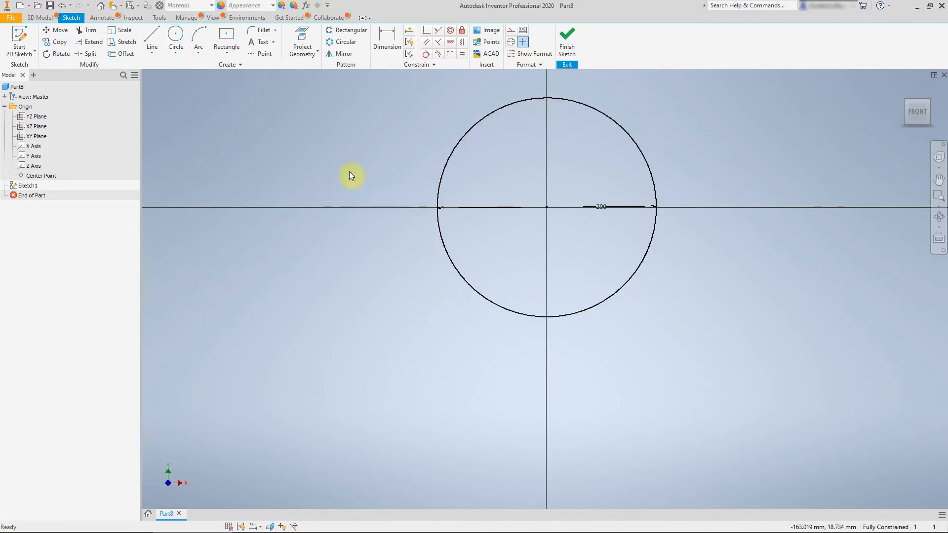
Draw a two-point rectangle about 70 mm wide and 219 mm high, running down and to the right from the circle's centre
click(227, 53)
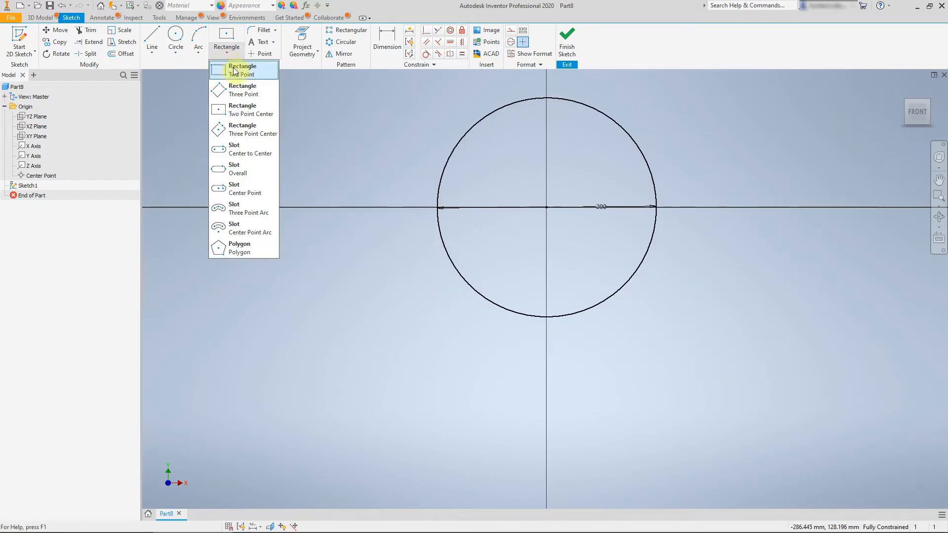
click(260, 75)
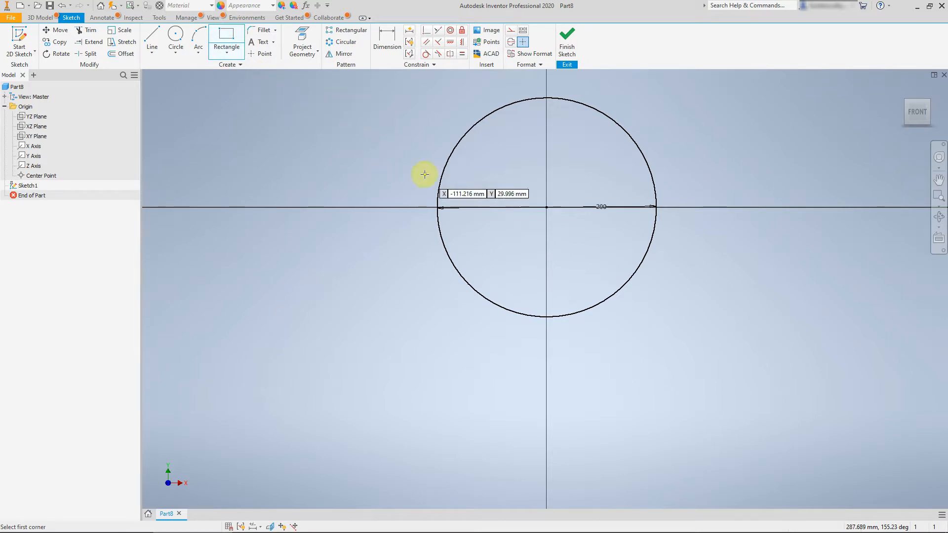
click(546, 207)
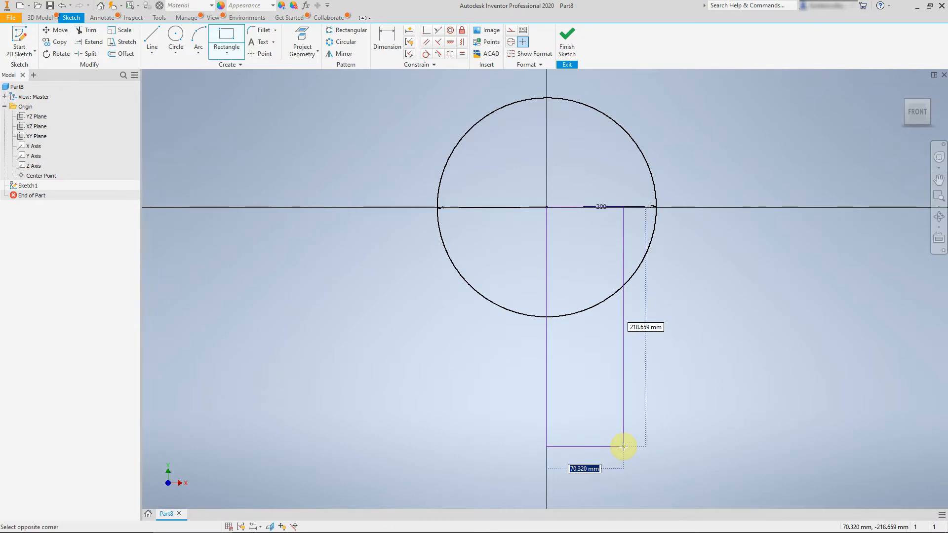
click(623, 446)
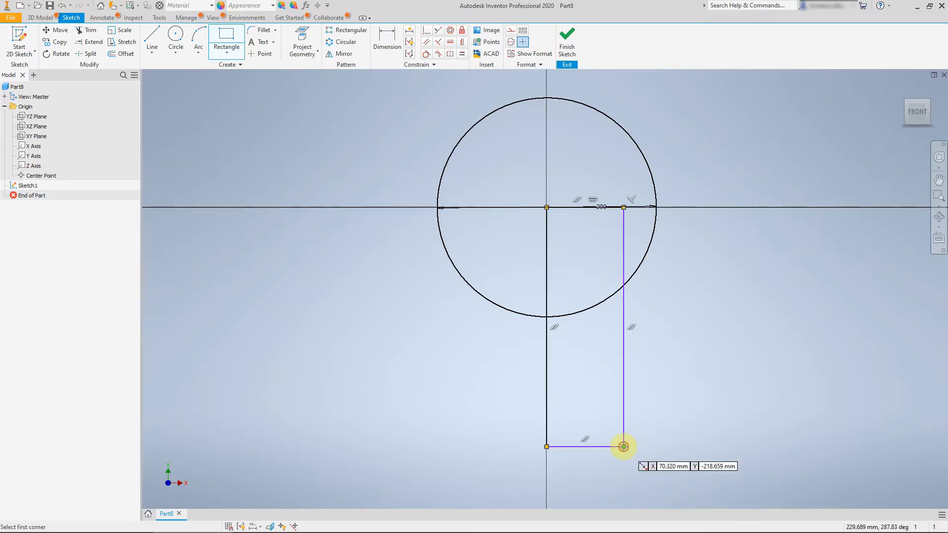
Dimension the distance from the circle's centre to the rectangle's bottom edge as 200 mm
click(388, 34)
click(550, 208)
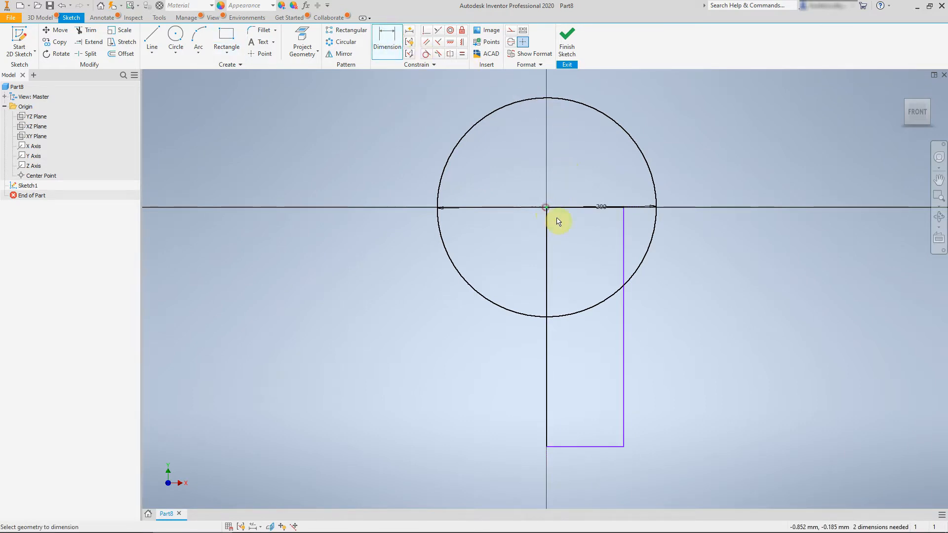
click(579, 446)
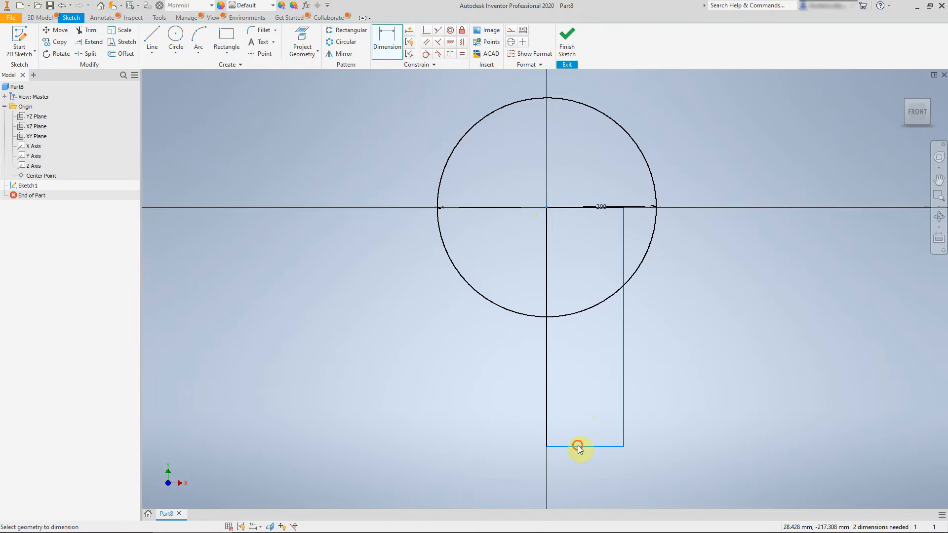
click(683, 349)
text(200)
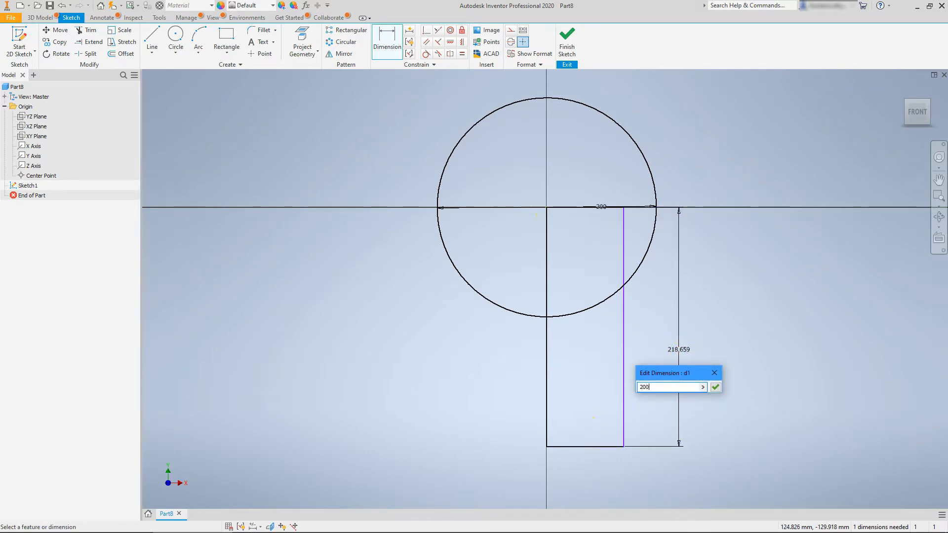
key(Return)
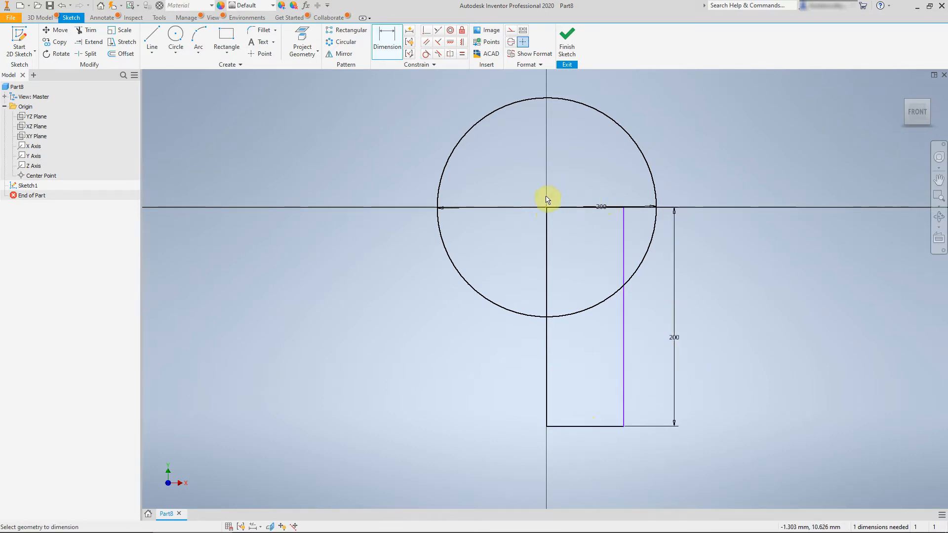
Dimension the rectangle's width as 40 mm
click(624, 226)
click(697, 138)
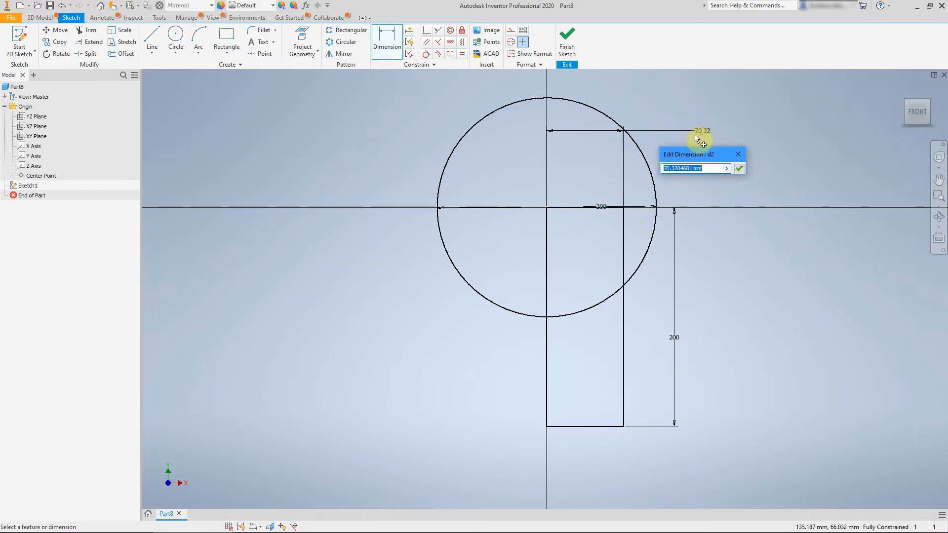
text(40)
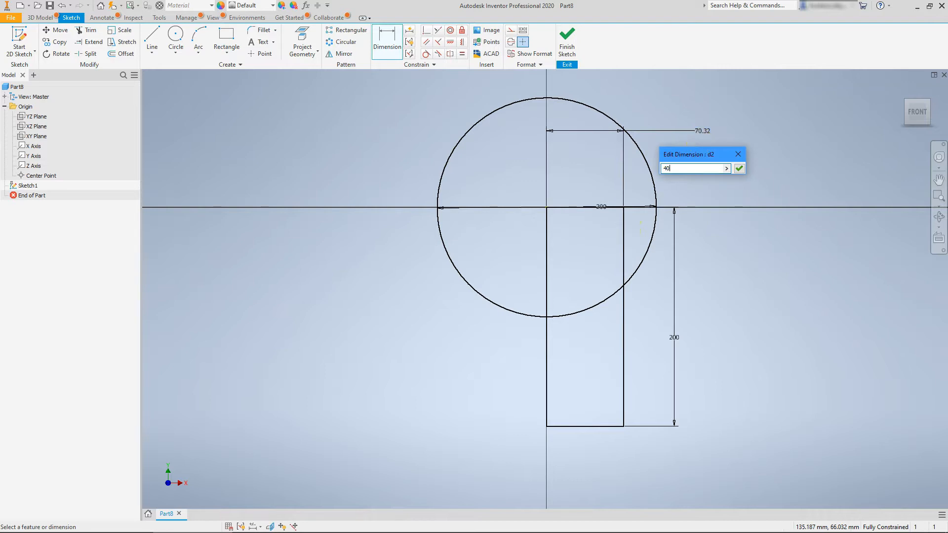
key(Return)
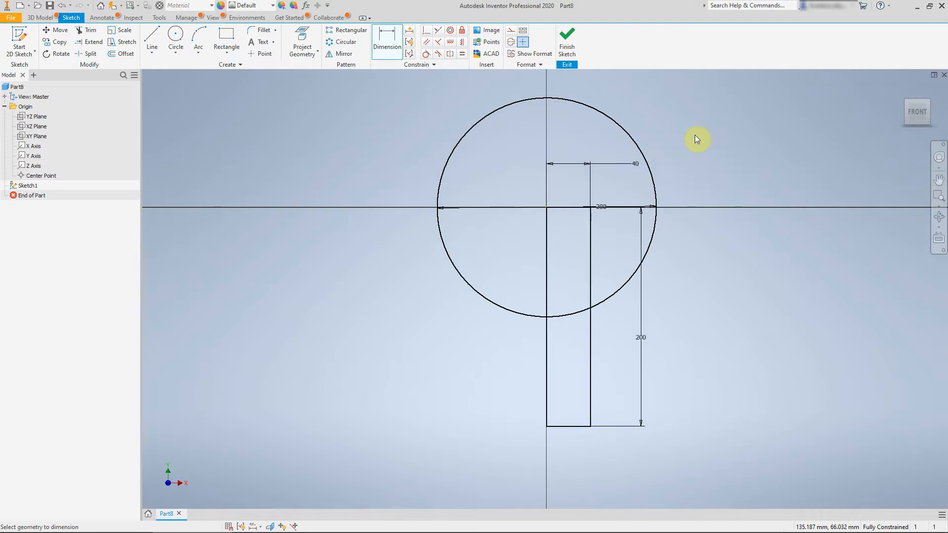
key(Escape)
Extend the rectangle's edge on the vertical axis up to the circle, and trim the sketch to a single half-profile of ball and stem
click(84, 42)
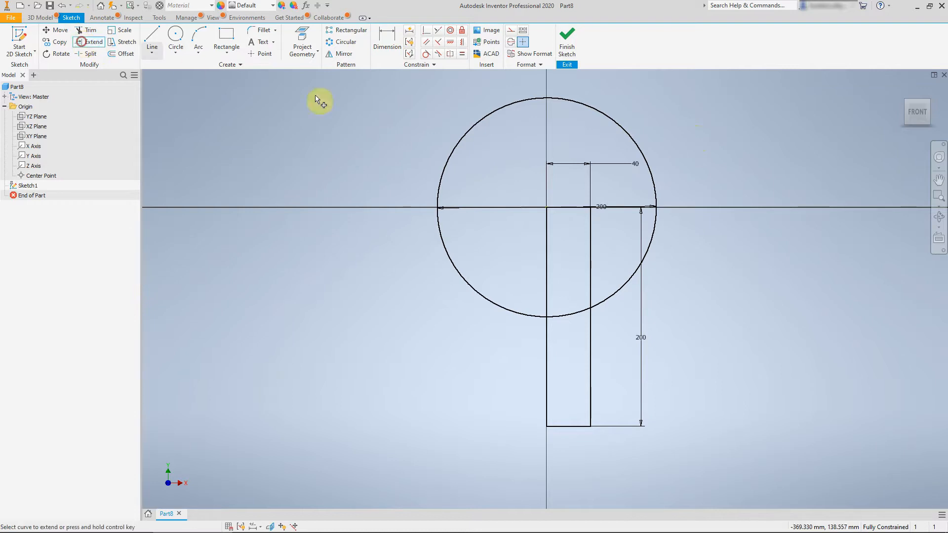
click(547, 252)
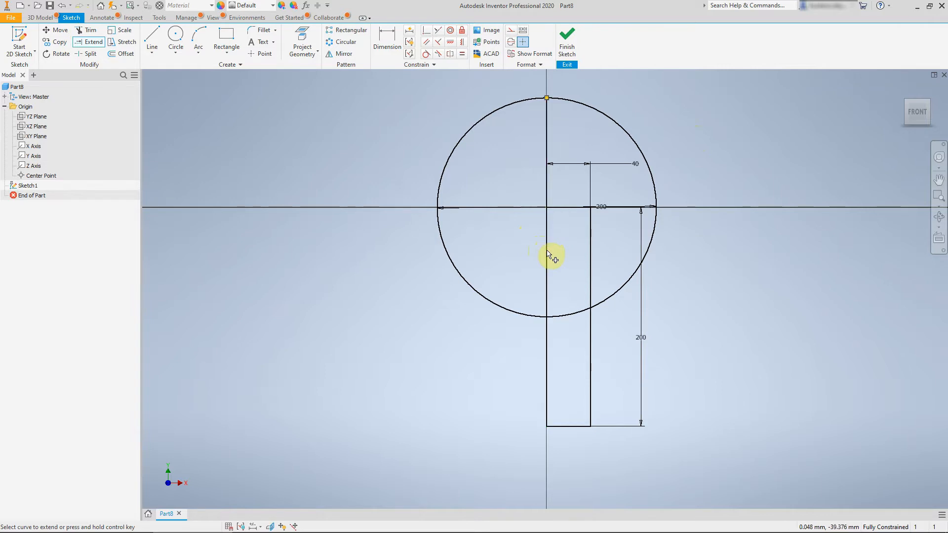
click(89, 31)
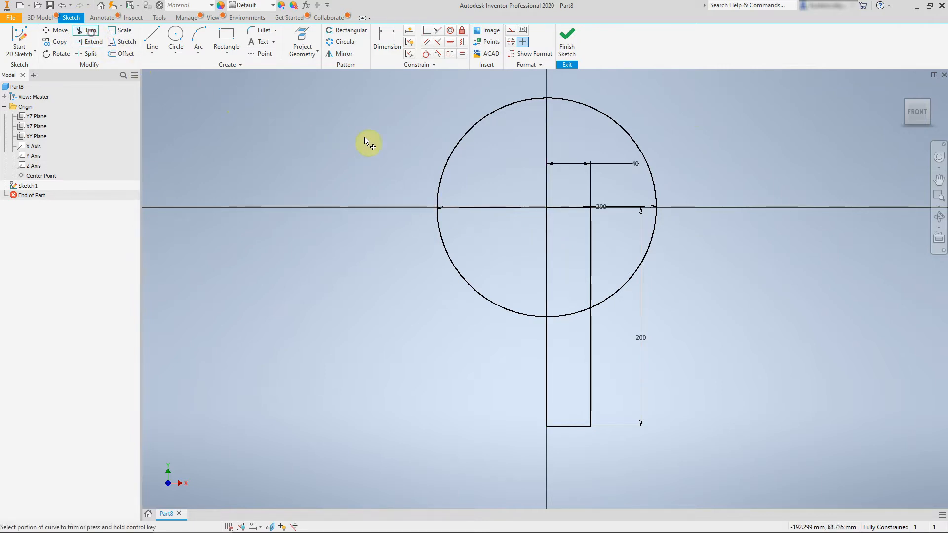
drag(396, 115, 469, 148)
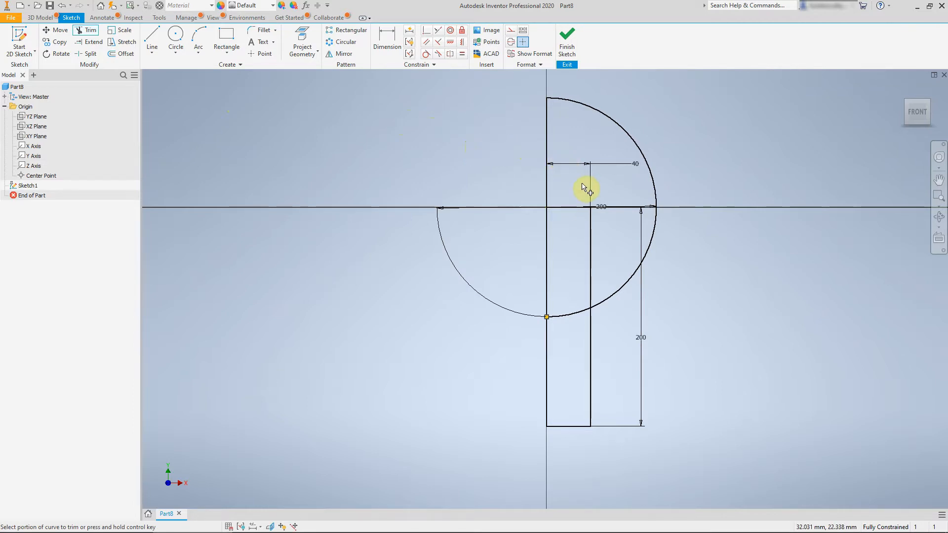
mouse_move(572, 184)
mouse_down()
mouse_move(571, 227)
mouse_move(596, 224)
mouse_up()
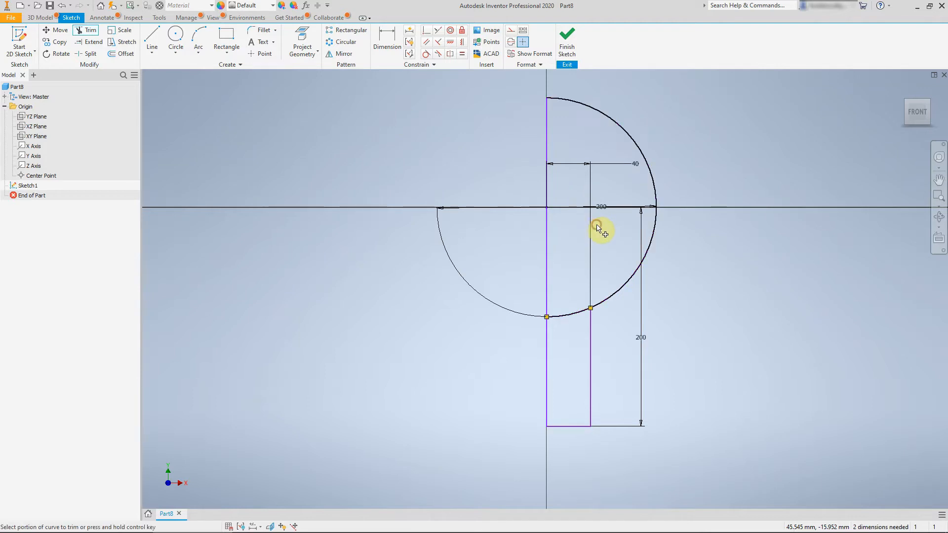
click(566, 292)
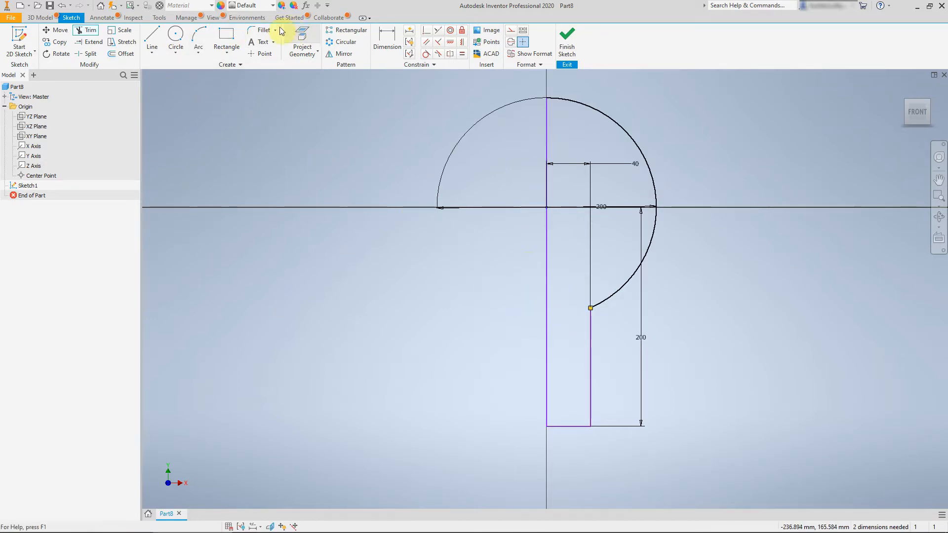
Round the corner between the ball's arc and the stem's outer edge with a 20 mm fillet, and finish the sketch
click(260, 31)
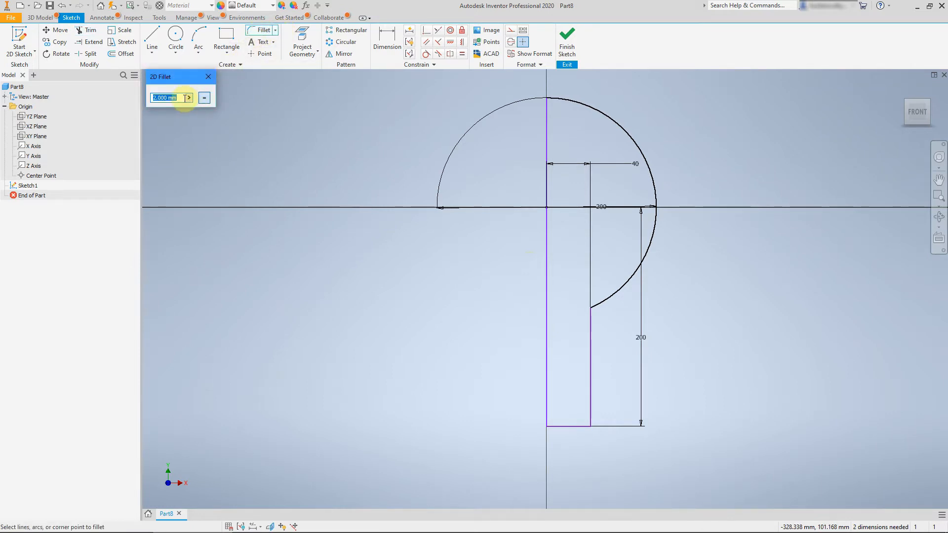
text(20)
scroll(624, 333, up, 3)
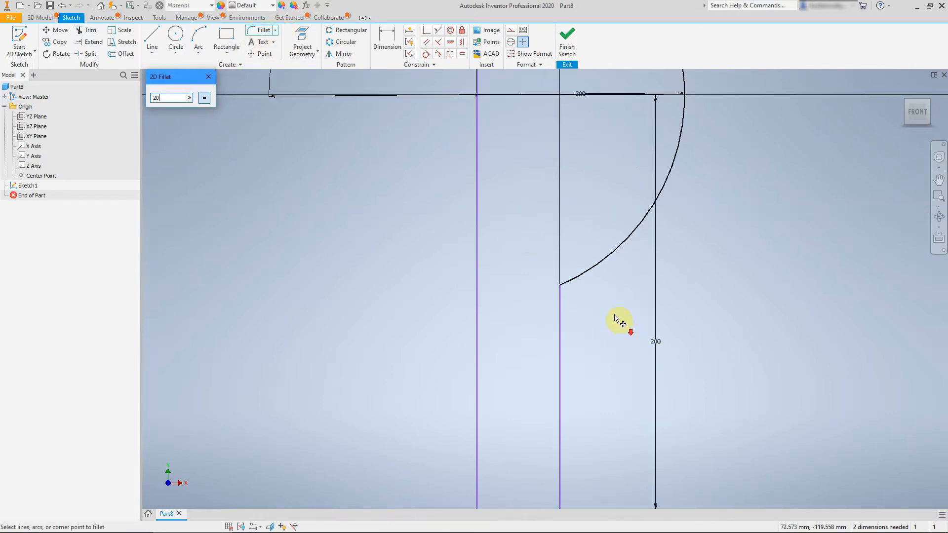
click(602, 262)
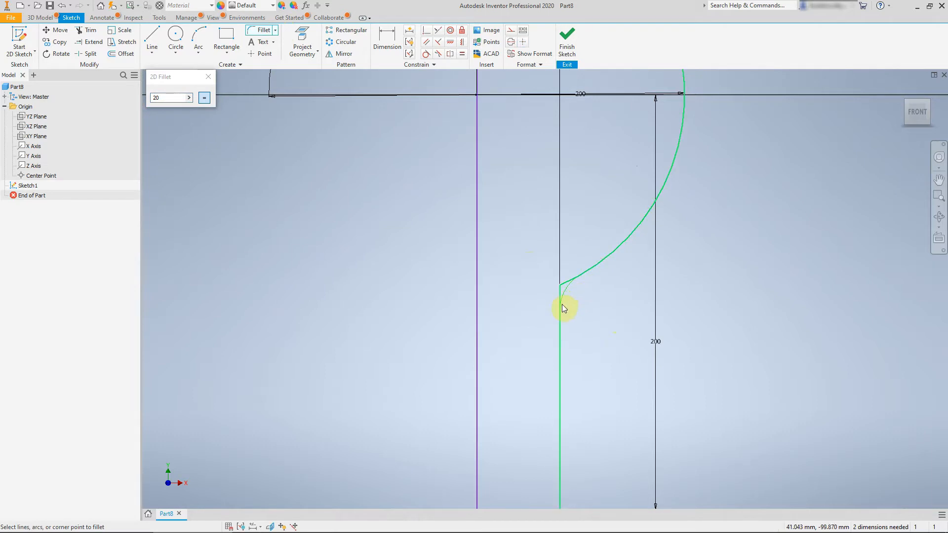
click(562, 305)
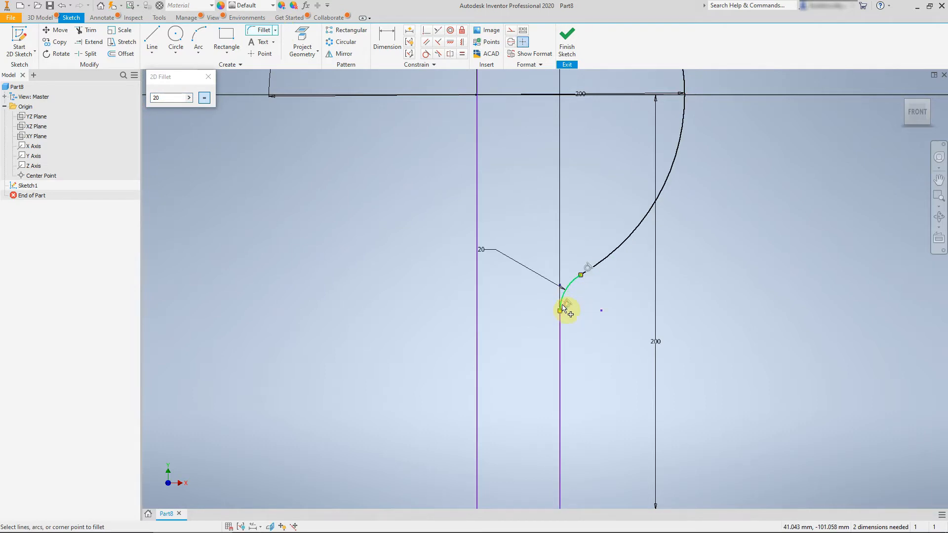
click(208, 76)
scroll(408, 258, down, 5)
click(567, 39)
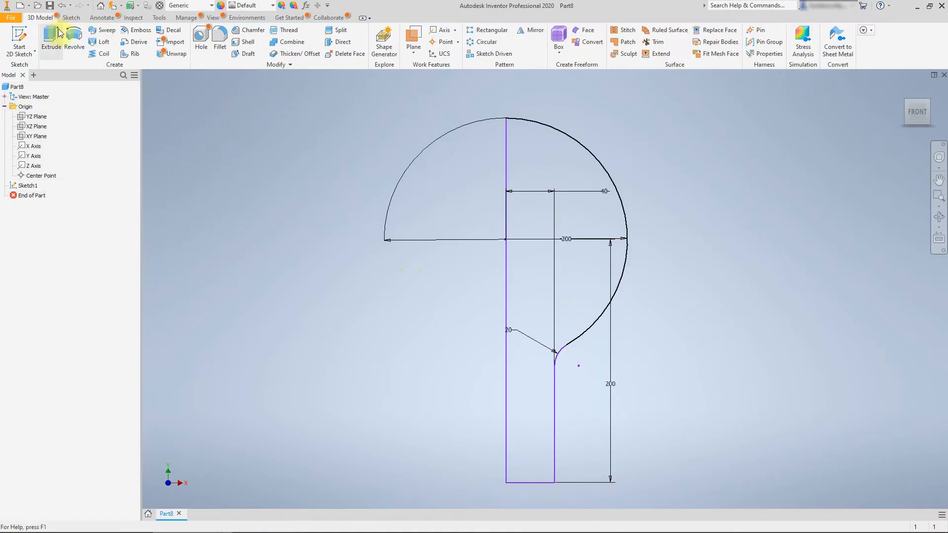
Revolve the half-profile a full 360 degrees about its straight edge on the vertical axis
click(68, 37)
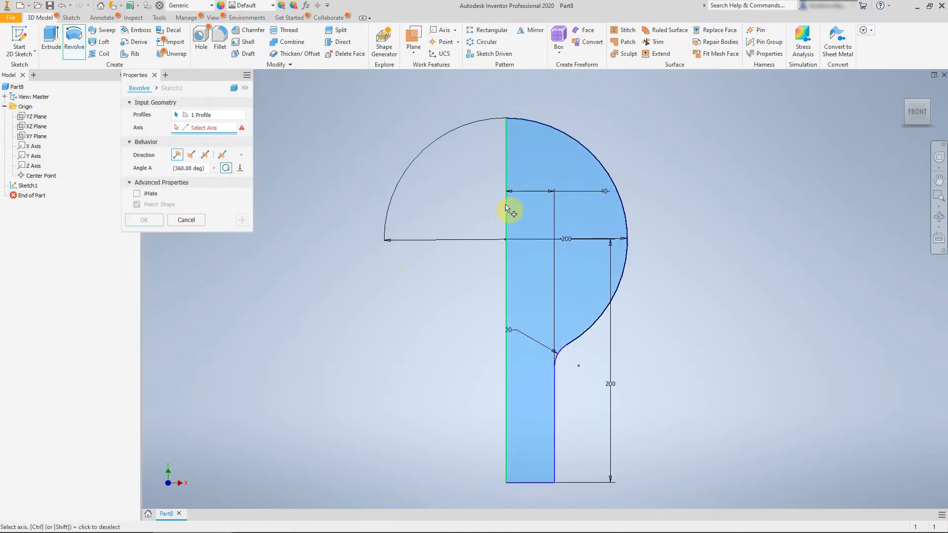
click(506, 208)
click(144, 220)
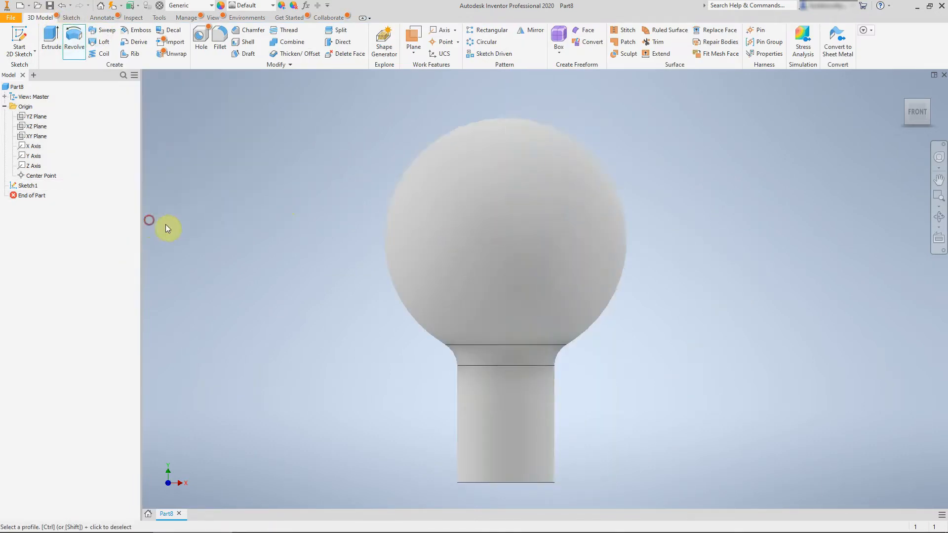
Start a sketch on the stem's flat end face and draw a 200 by 200 mm center rectangle centered on the origin
shift+middle_drag(323, 283, 332, 237)
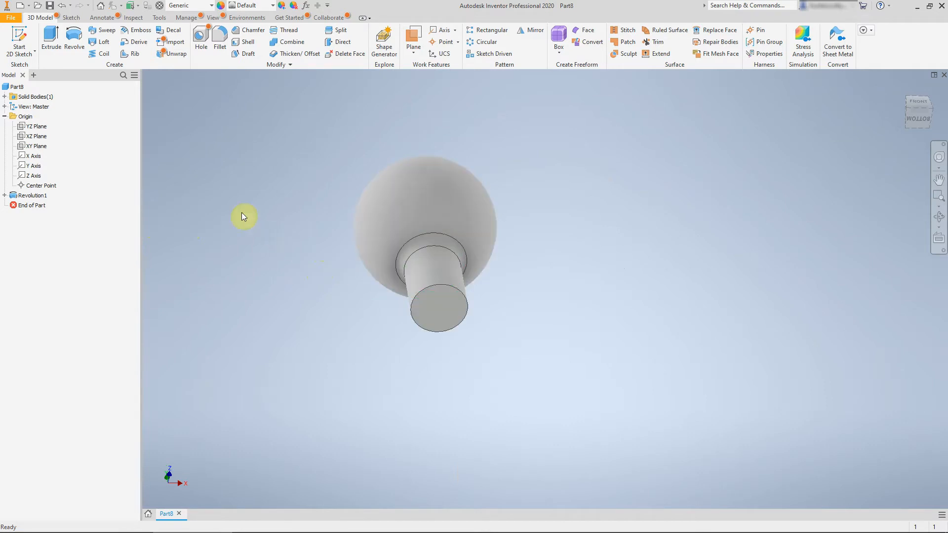
click(17, 37)
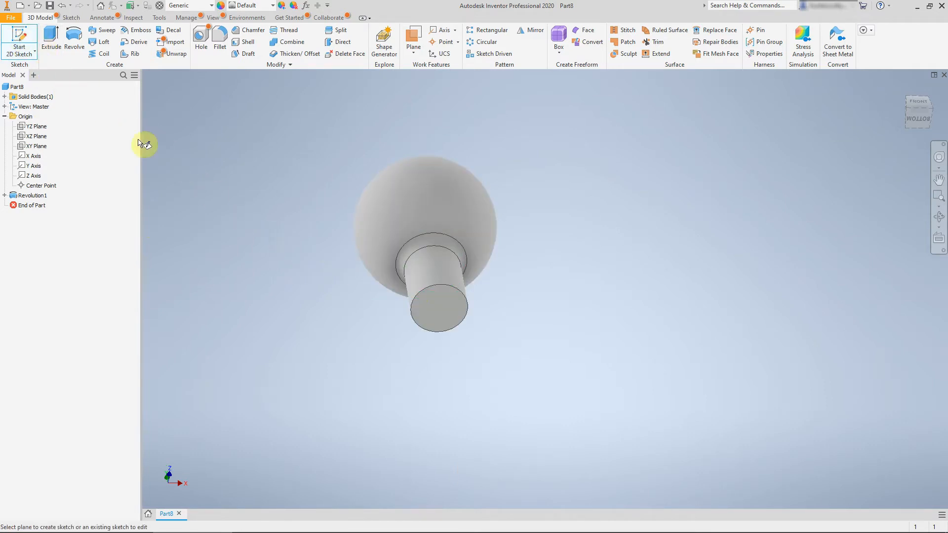
click(439, 308)
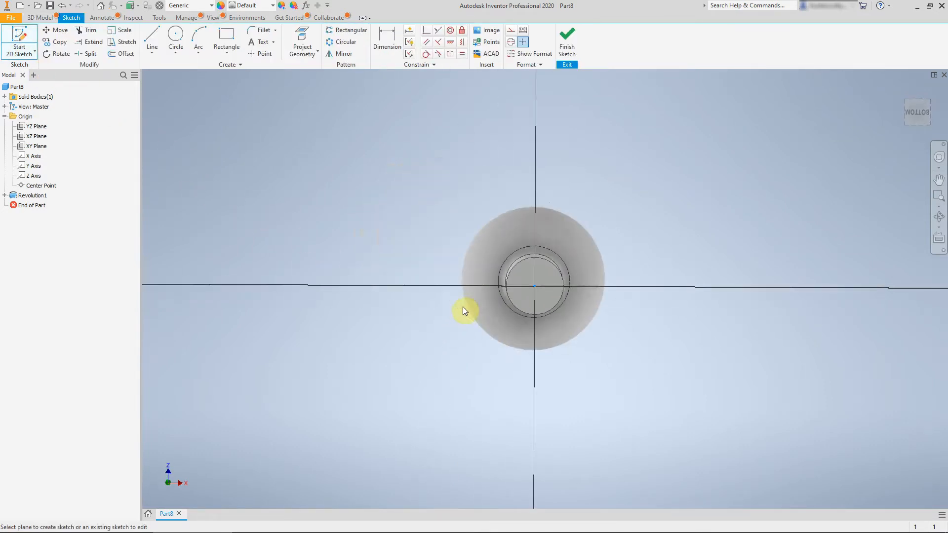
click(228, 53)
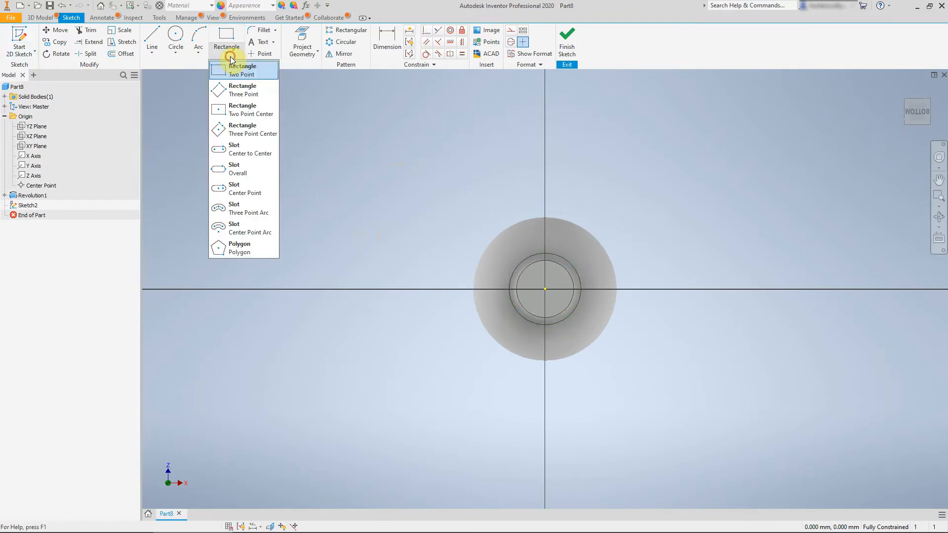
click(247, 114)
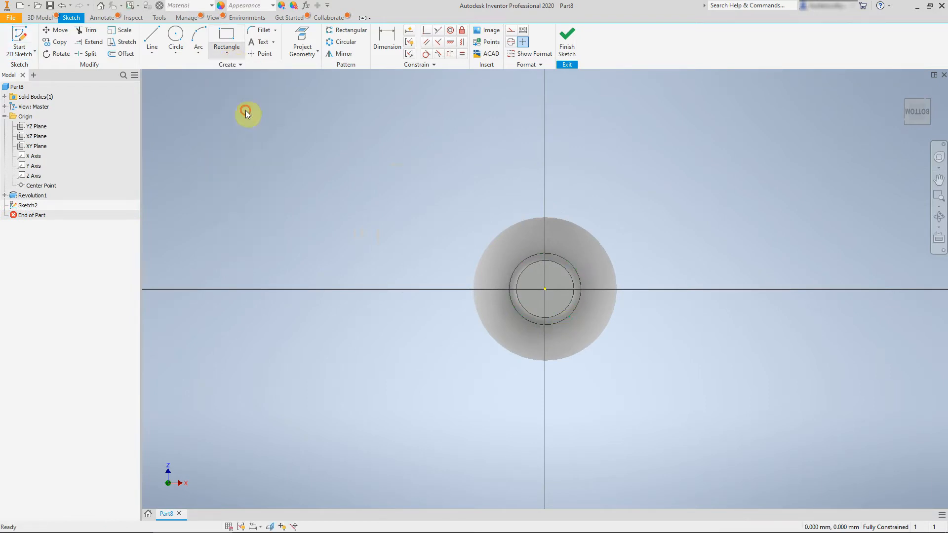
click(545, 288)
text(200)
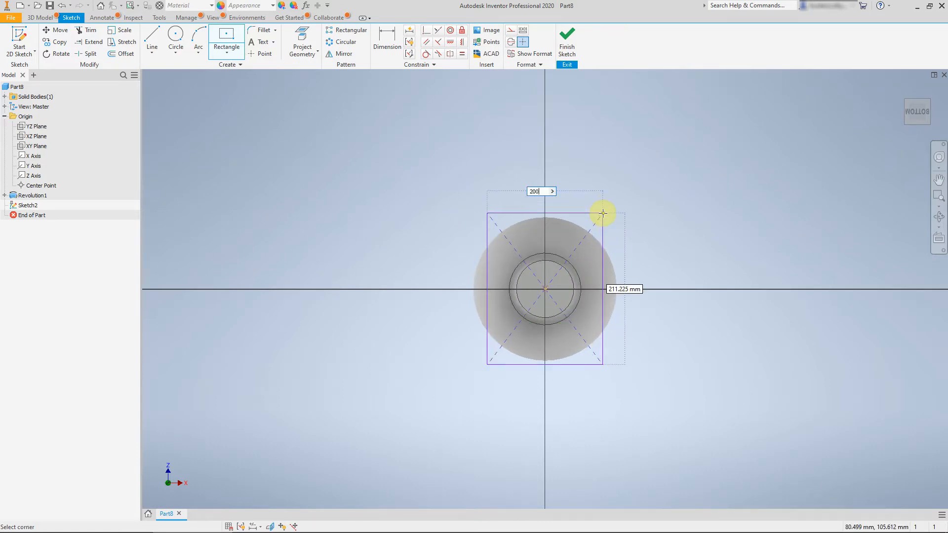
key(Tab)
text(200)
key(Return)
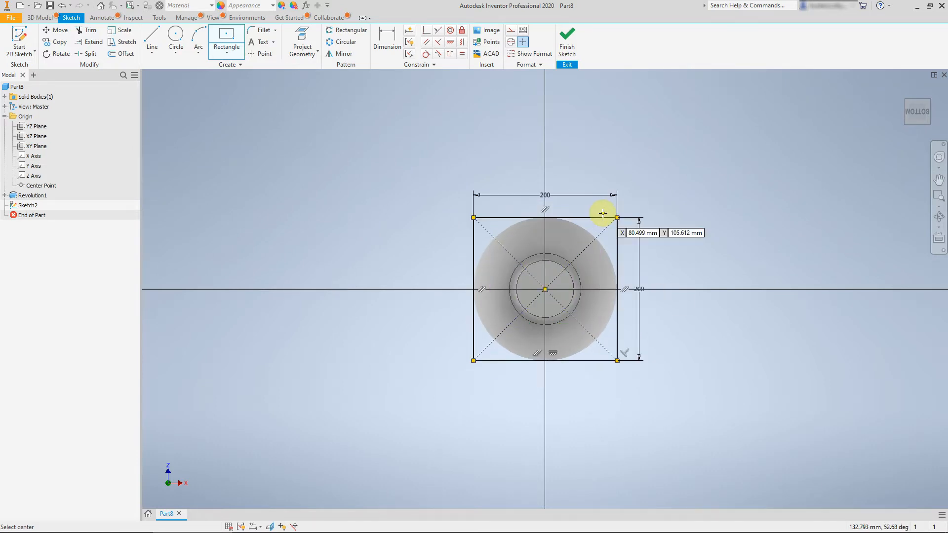
Draw a 20 mm diameter circle centered on the square's diagonal near its upper-left corner
scroll(584, 264, up, 3)
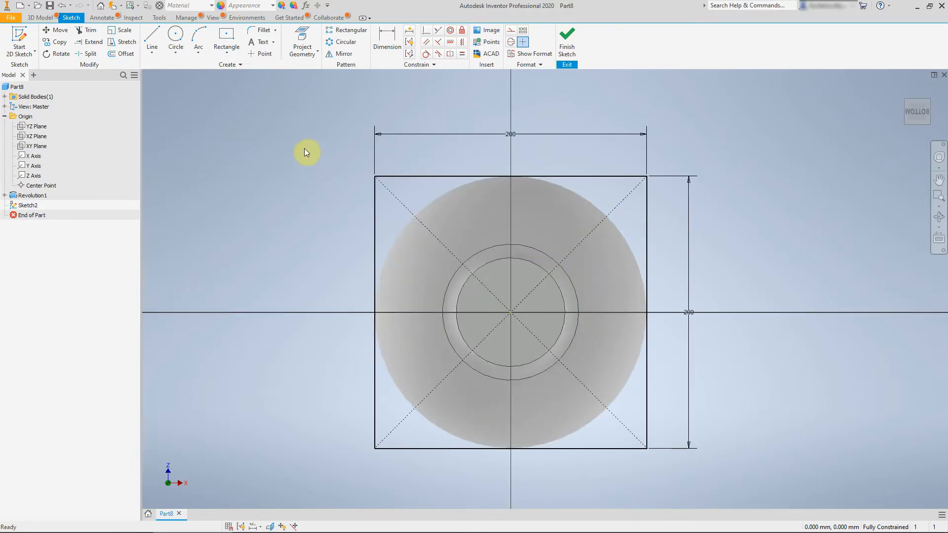
click(176, 36)
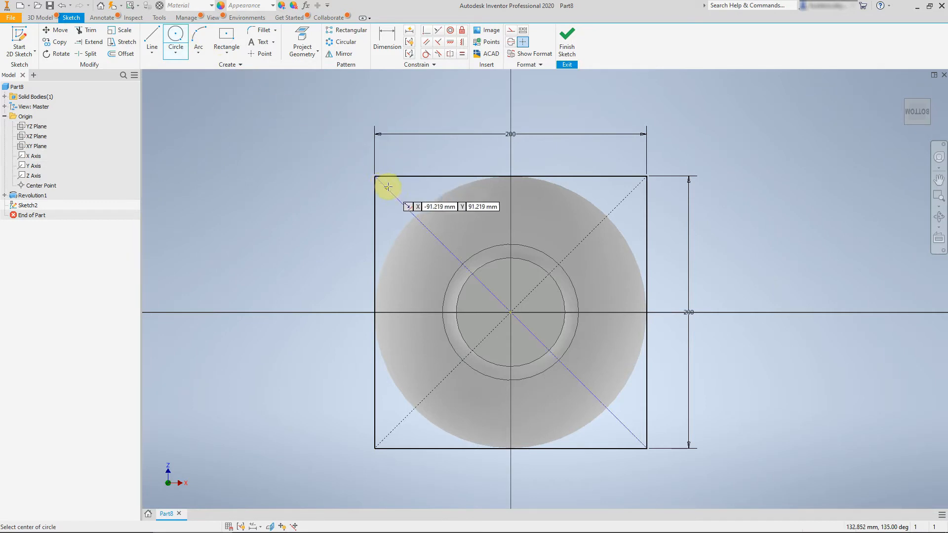
click(406, 208)
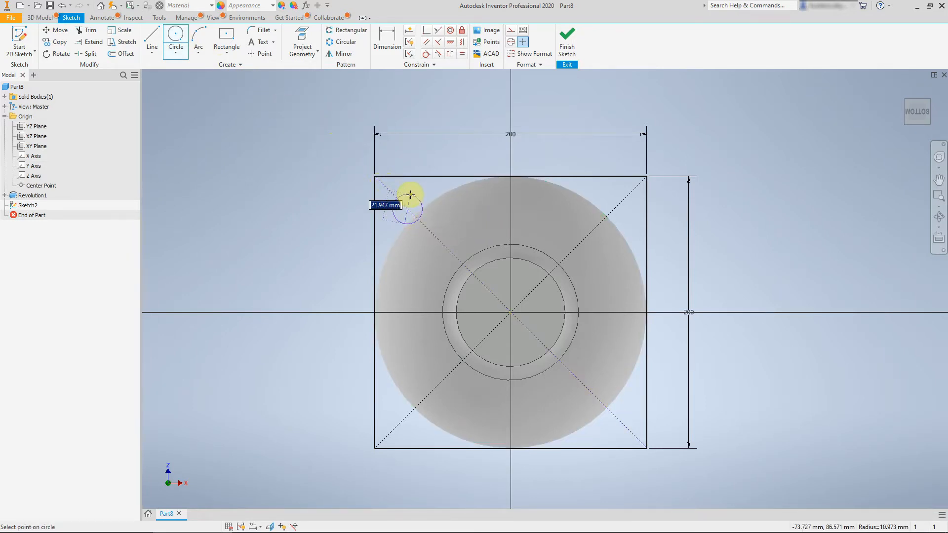
text(20)
key(Return)
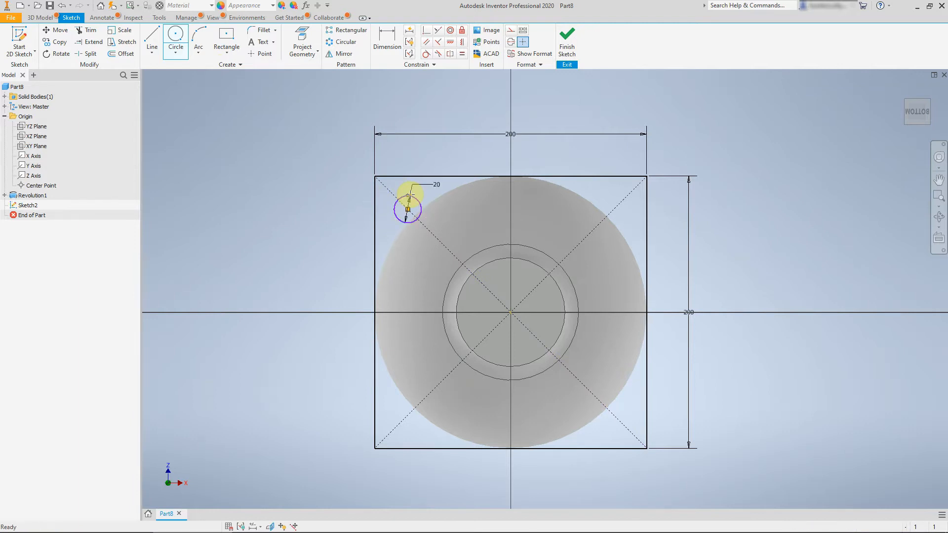
key(Escape)
Dimension the circle's center 30 mm from the square's upper edge
click(378, 38)
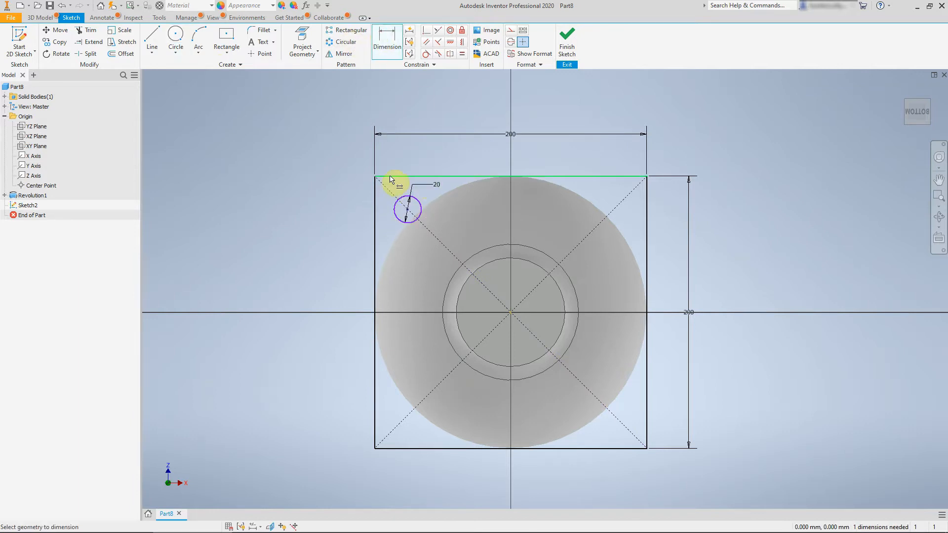
scroll(392, 178, up, 3)
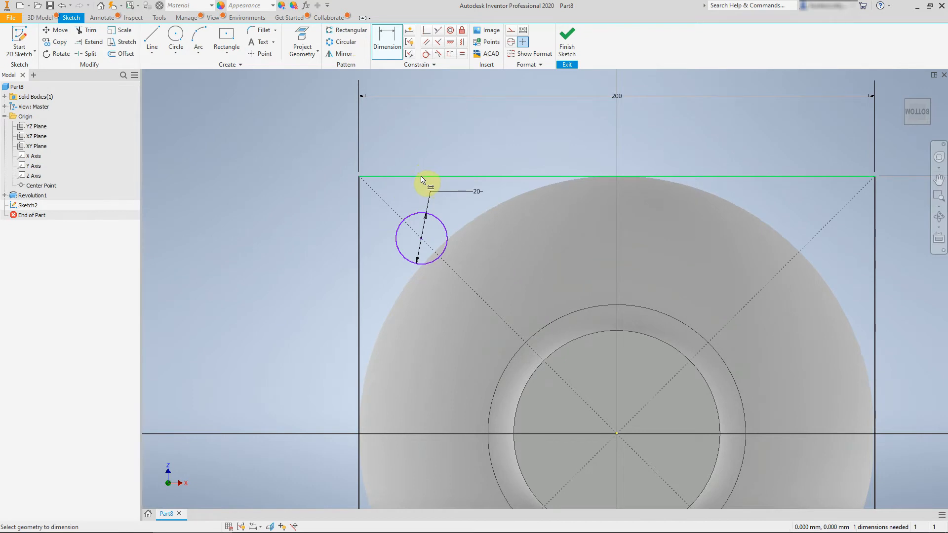
click(421, 176)
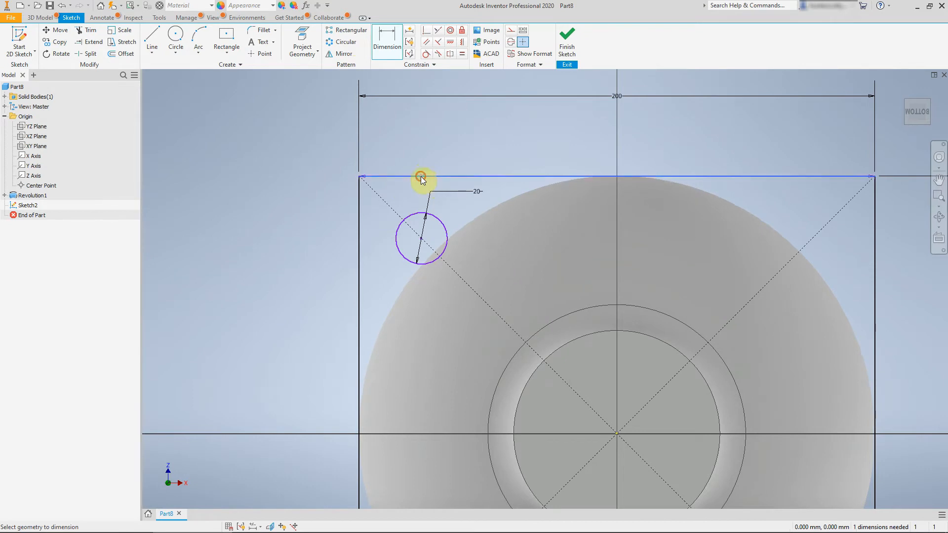
click(423, 240)
click(294, 213)
text(3)
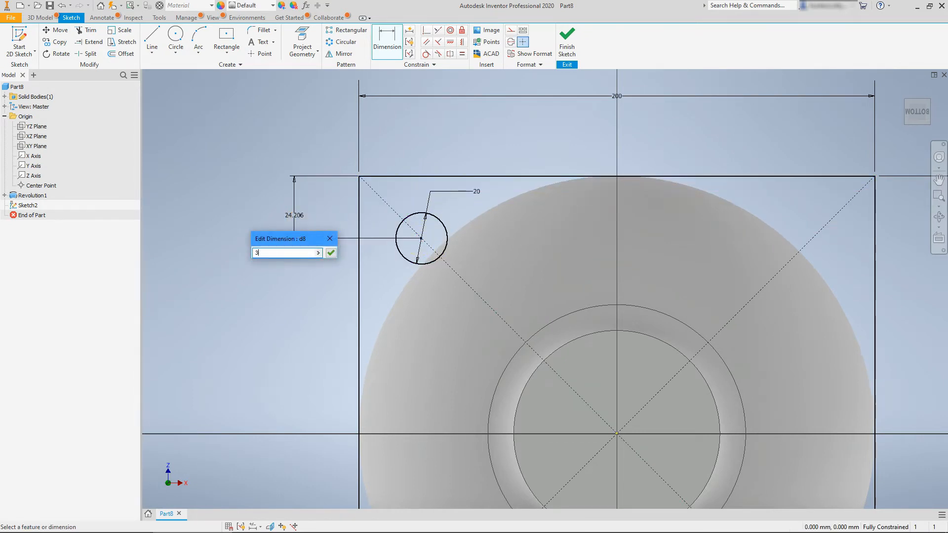
text(0)
key(Return)
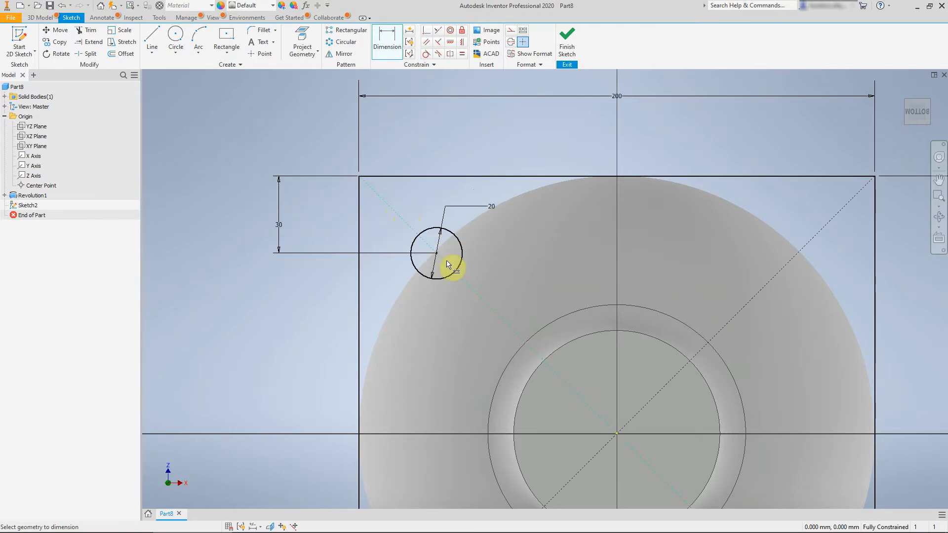
Add a driven dimension between the circle's center and the square's left edge
click(437, 255)
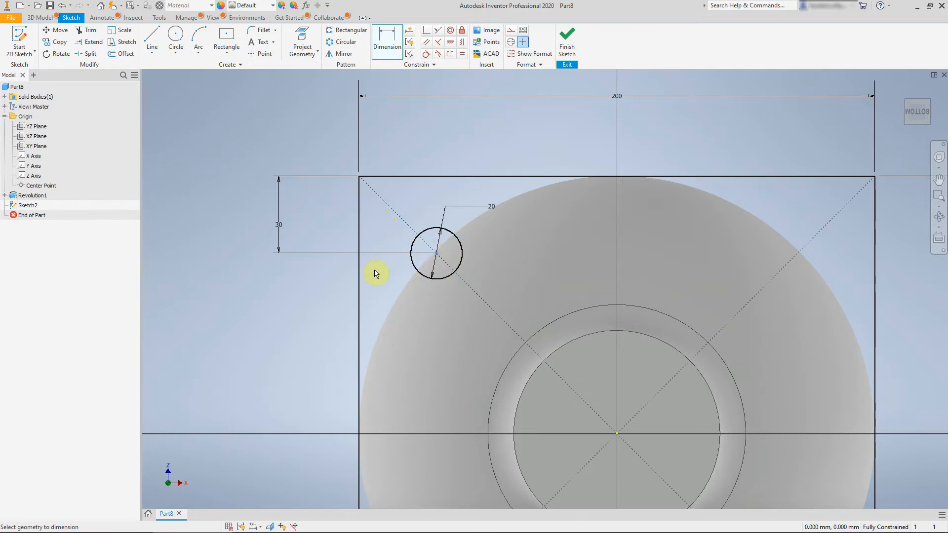
click(359, 280)
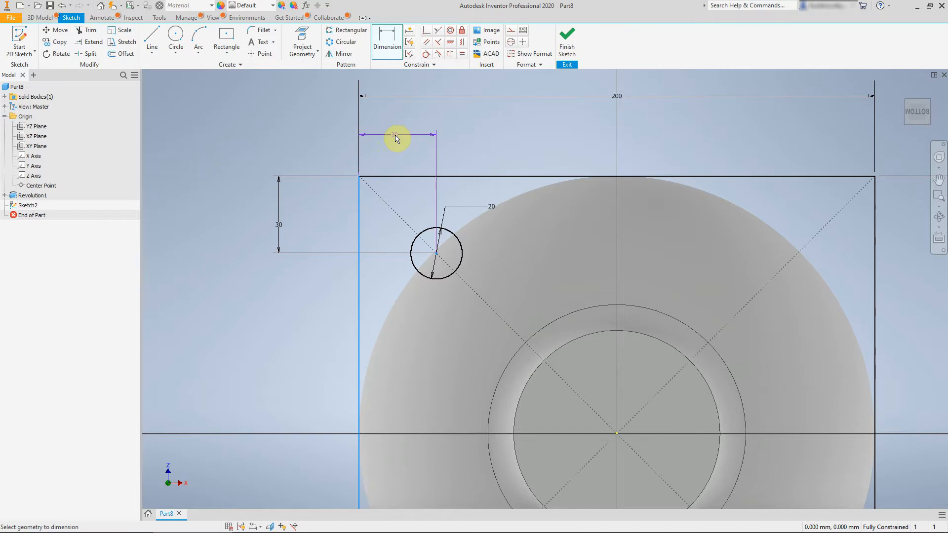
click(398, 139)
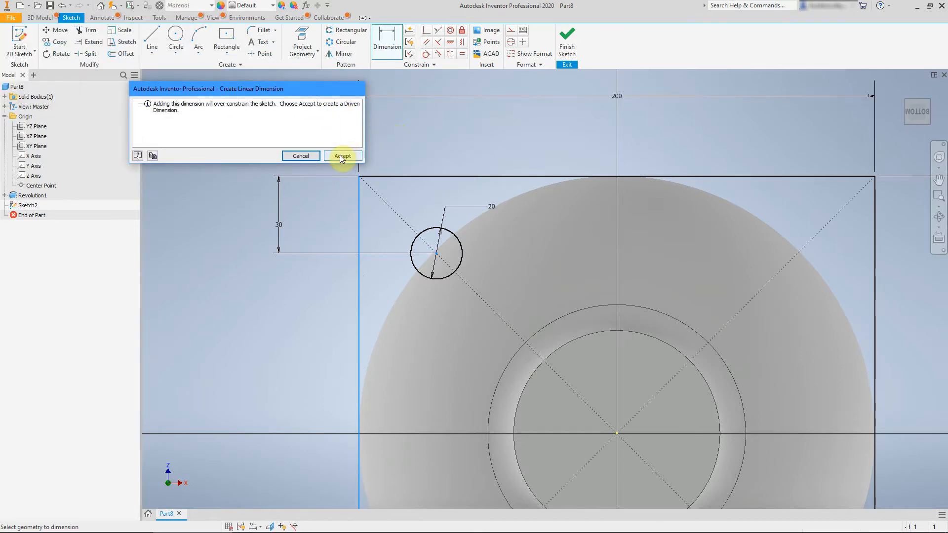
click(342, 156)
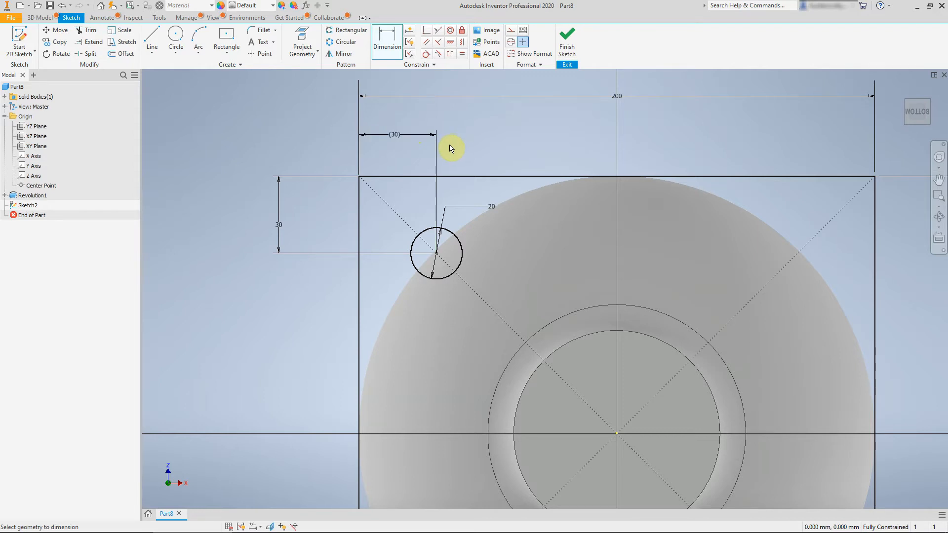
Draw two construction lines from the square's center, one to the upper edge's midpoint and one to the left edge's midpoint
scroll(774, 226, down, 4)
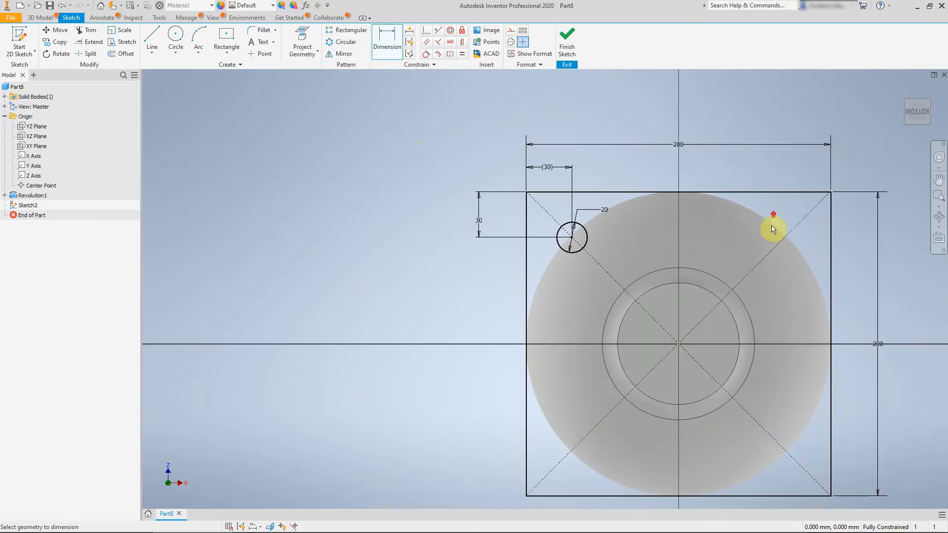
scroll(810, 280, up, 2)
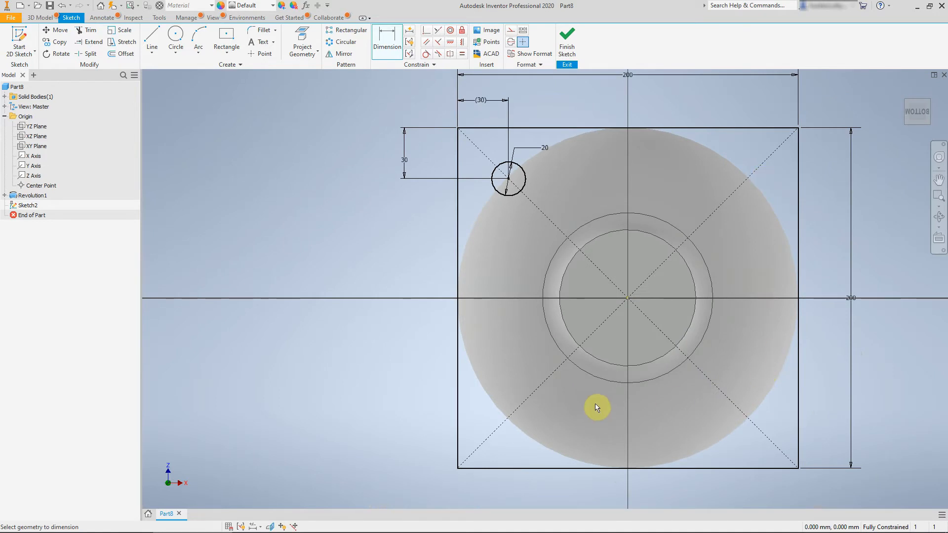
click(149, 34)
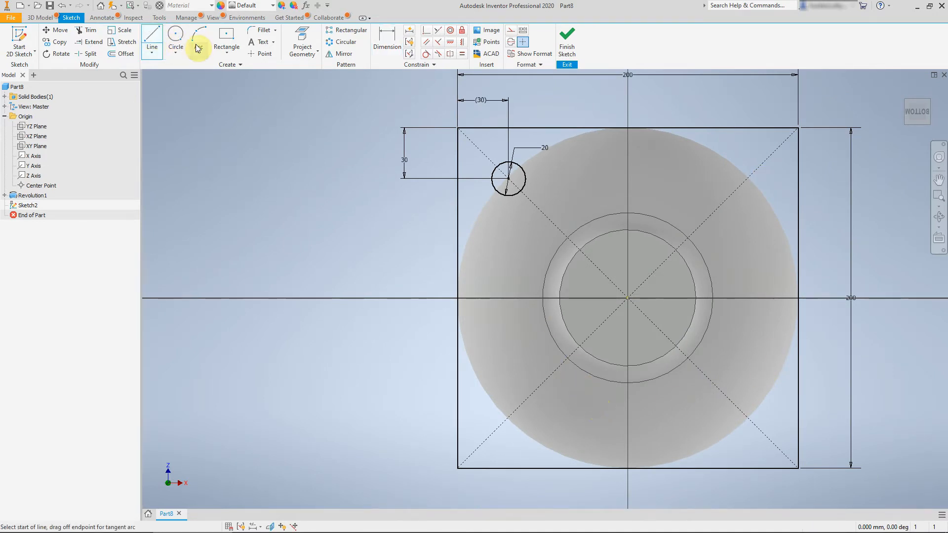
click(511, 31)
click(628, 298)
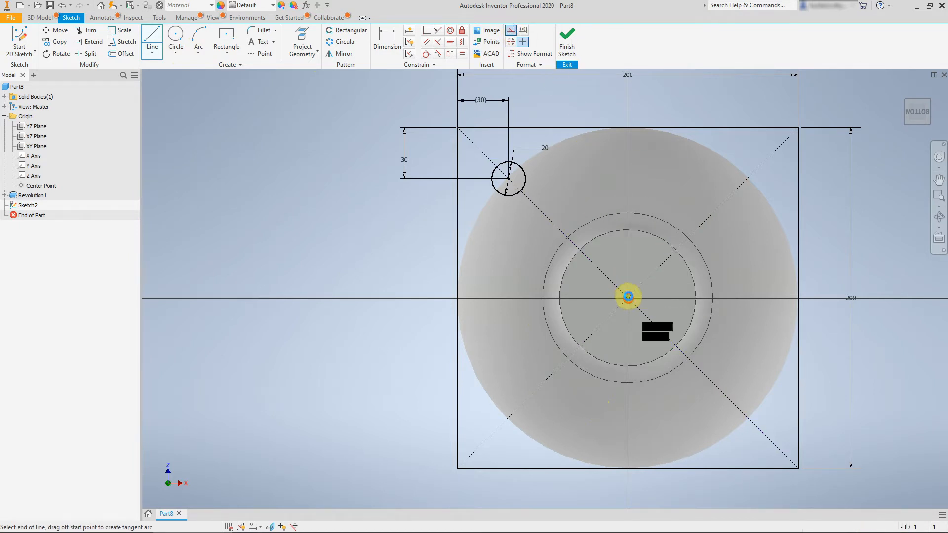
click(628, 129)
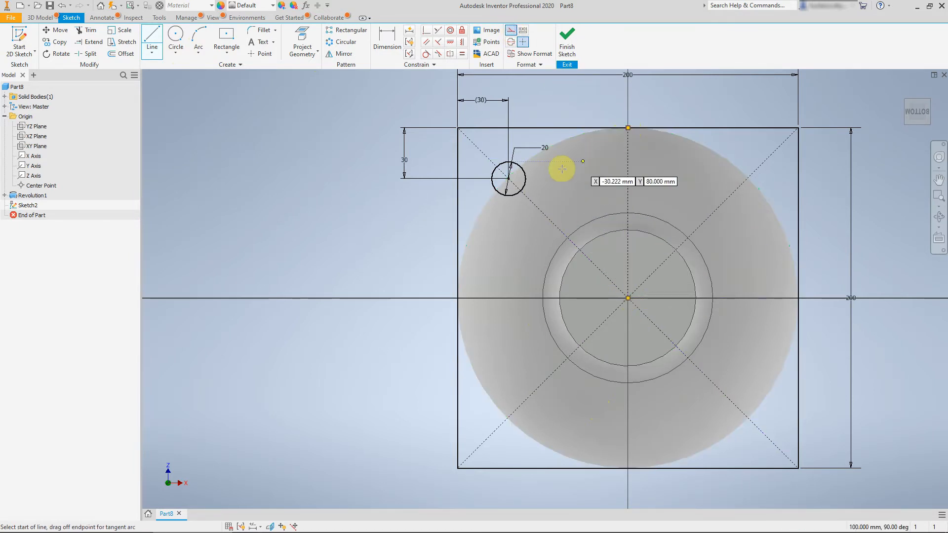
key(Escape)
click(154, 35)
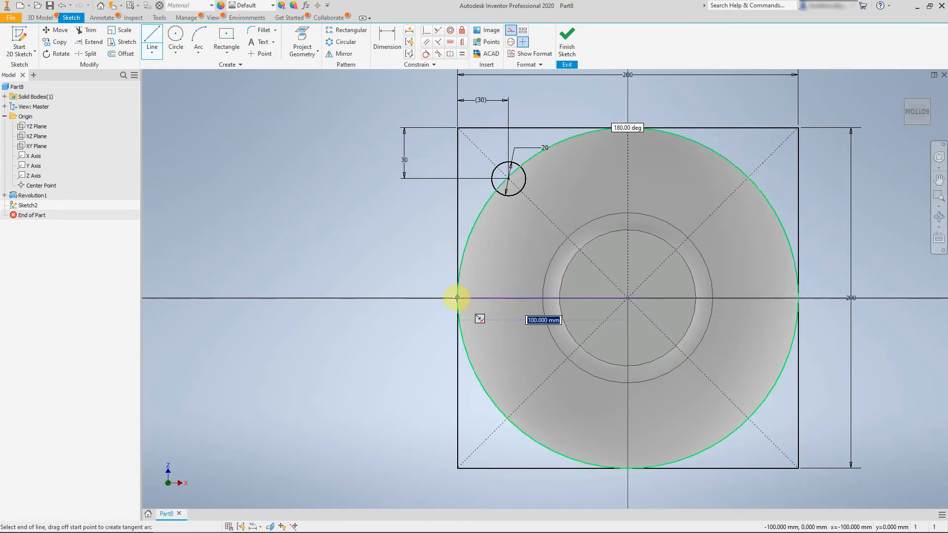
key(Escape)
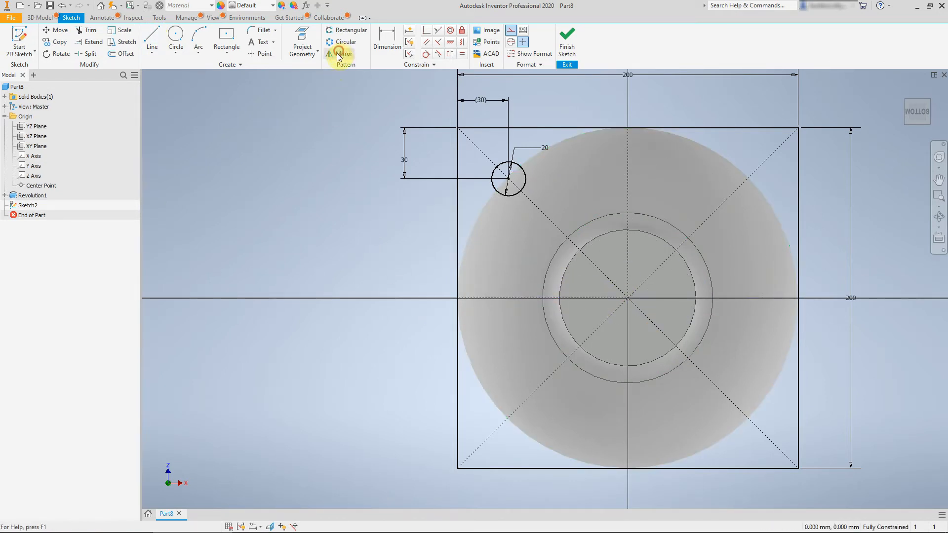
Mirror the 20 mm circle about the vertical construction line
click(338, 54)
click(525, 183)
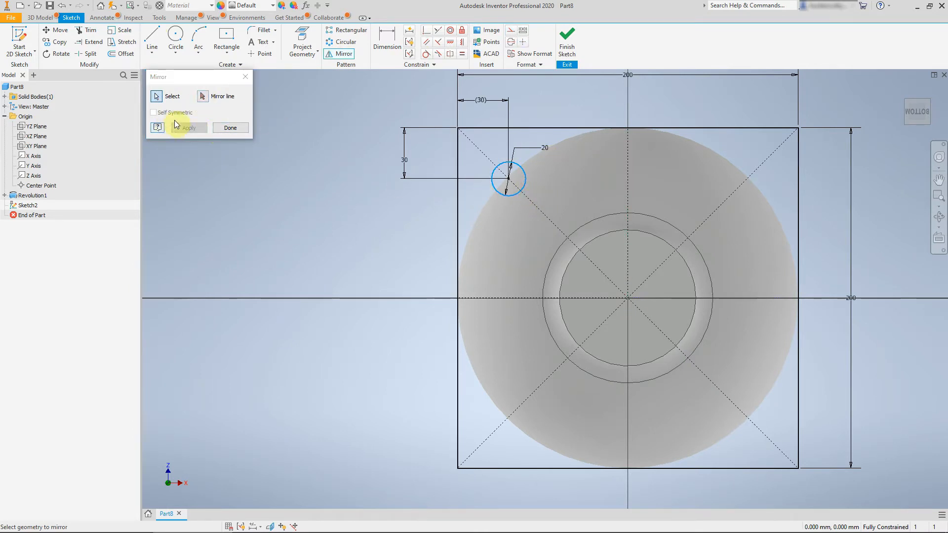
click(205, 97)
click(628, 165)
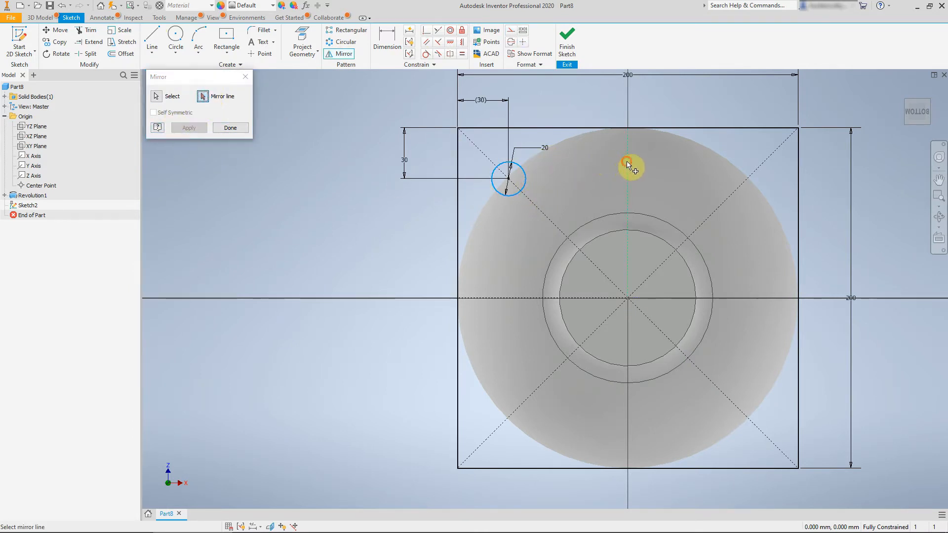
click(191, 130)
click(241, 128)
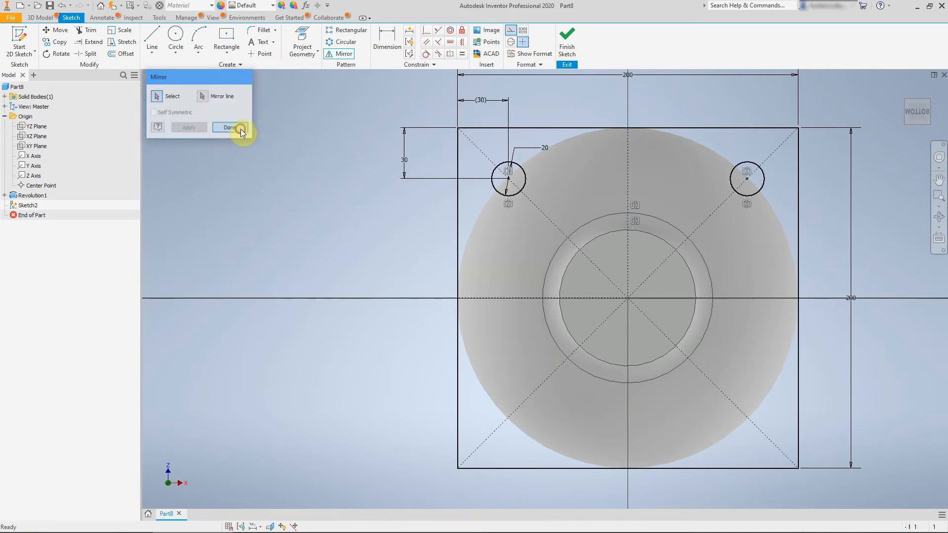
Mirror both upper circles about the horizontal construction line, and finish the sketch
click(523, 172)
click(735, 174)
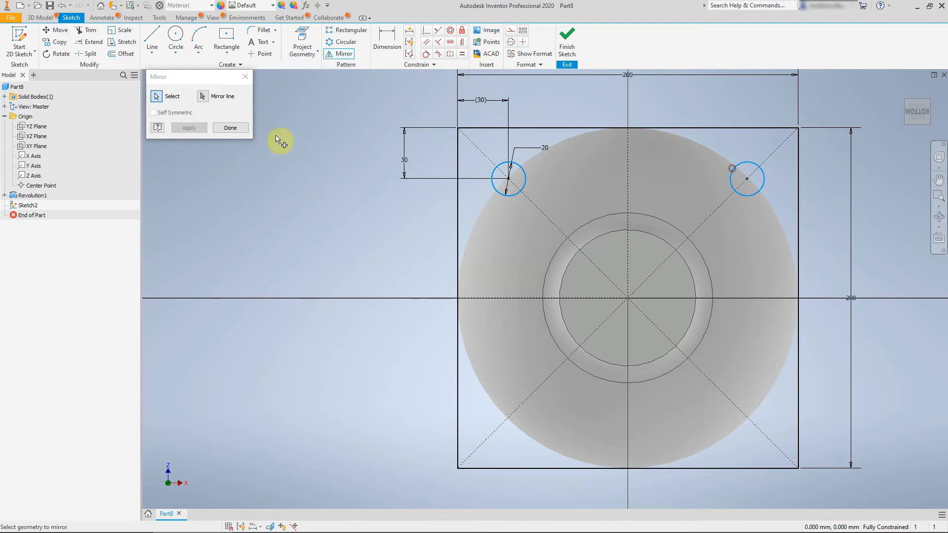
click(203, 96)
click(522, 299)
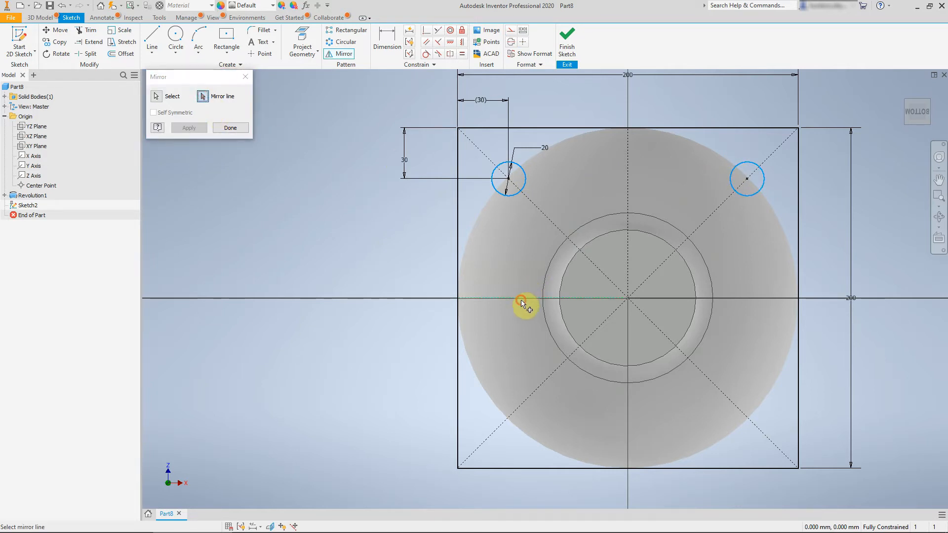
click(192, 128)
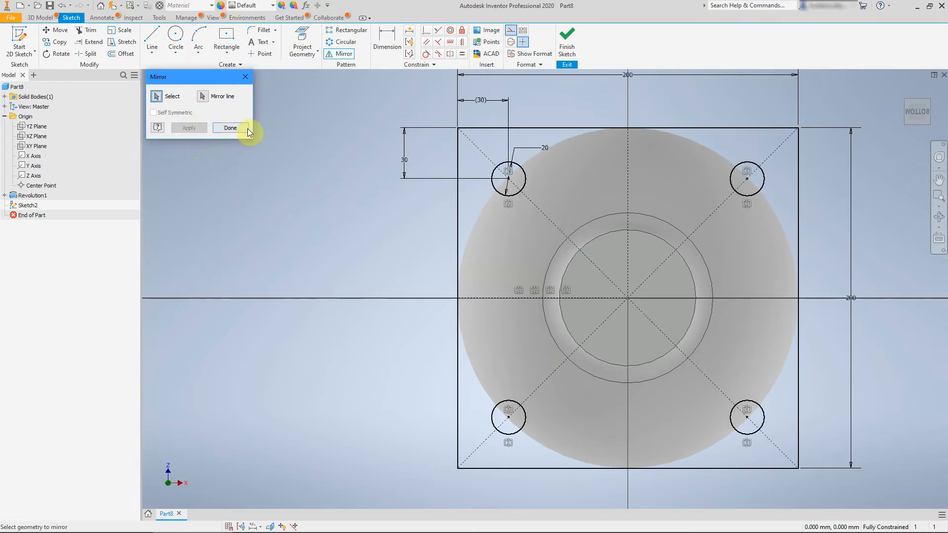
click(248, 129)
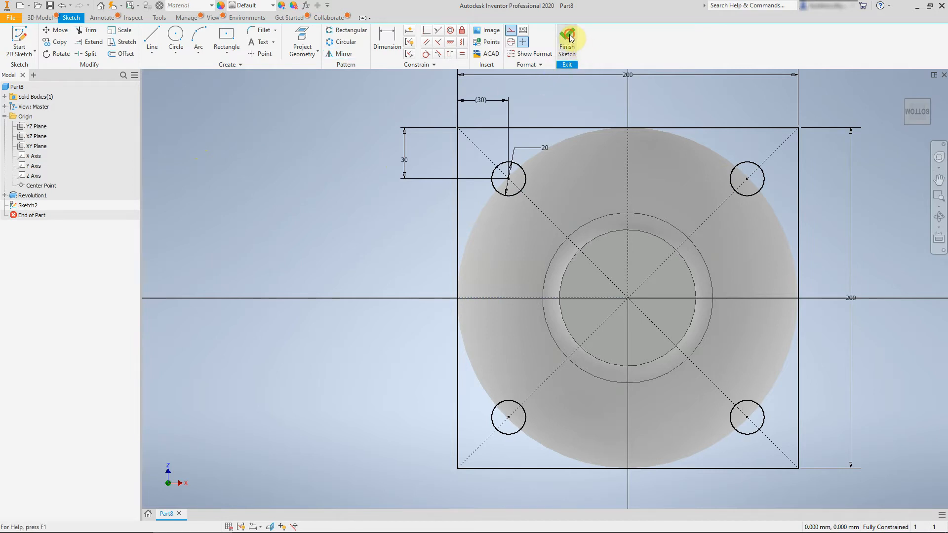
click(568, 38)
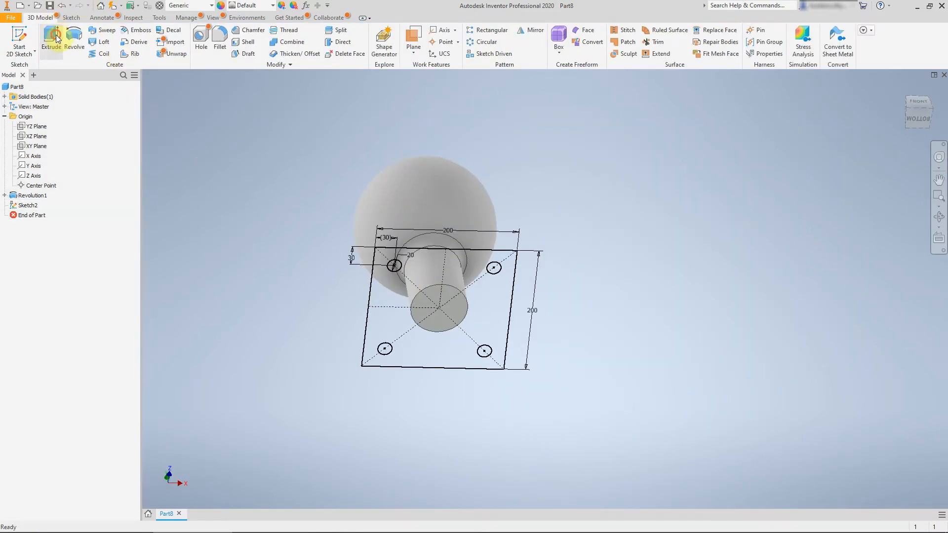
Extrude the square base plate profile with its four corner holes 20 mm away from the stem's end
click(51, 40)
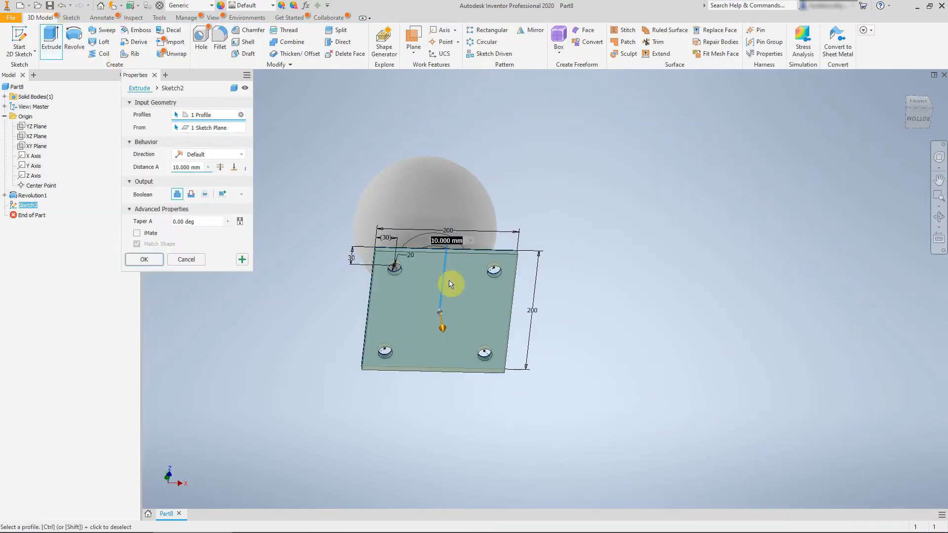
text(20)
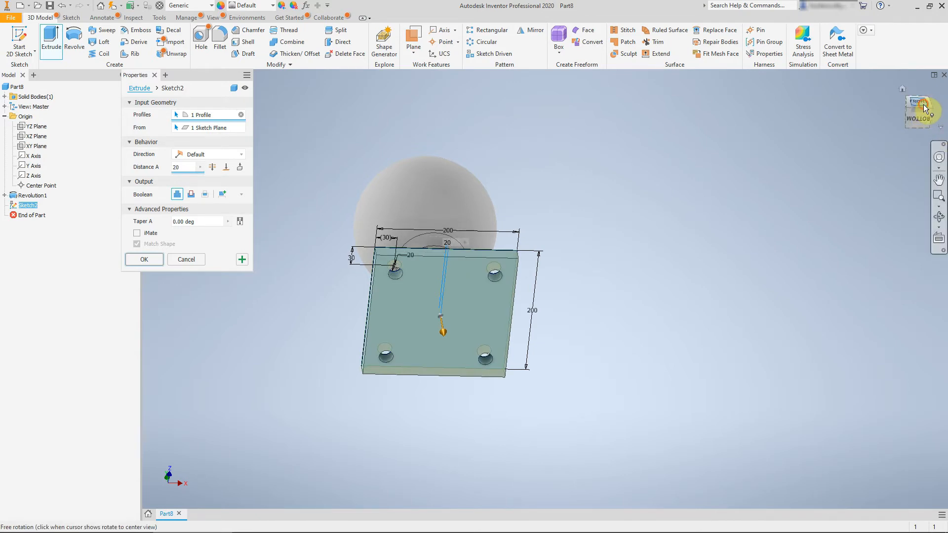
click(927, 102)
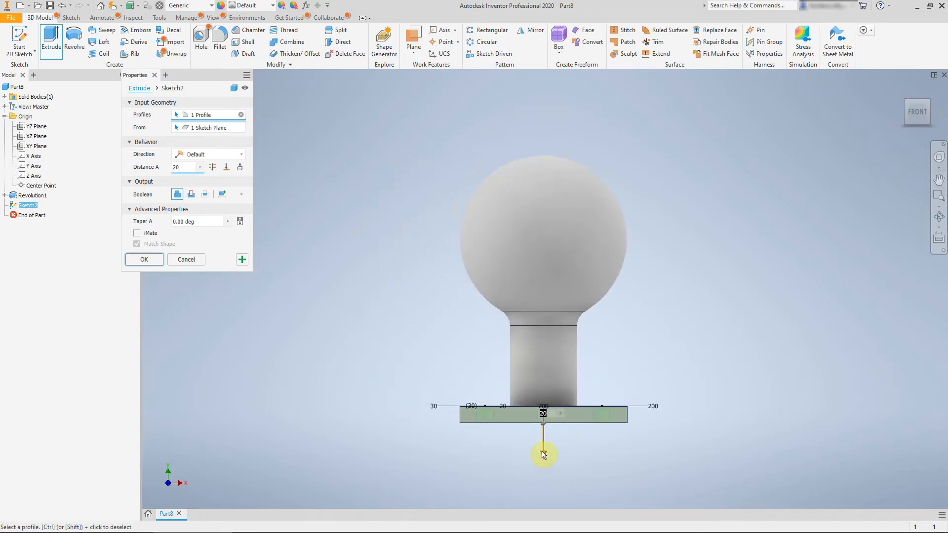
click(145, 259)
Start a sketch on the XY plane, slice the graphics at the sketch plane, and face the sketch squarely
shift+middle_drag(409, 268, 460, 300)
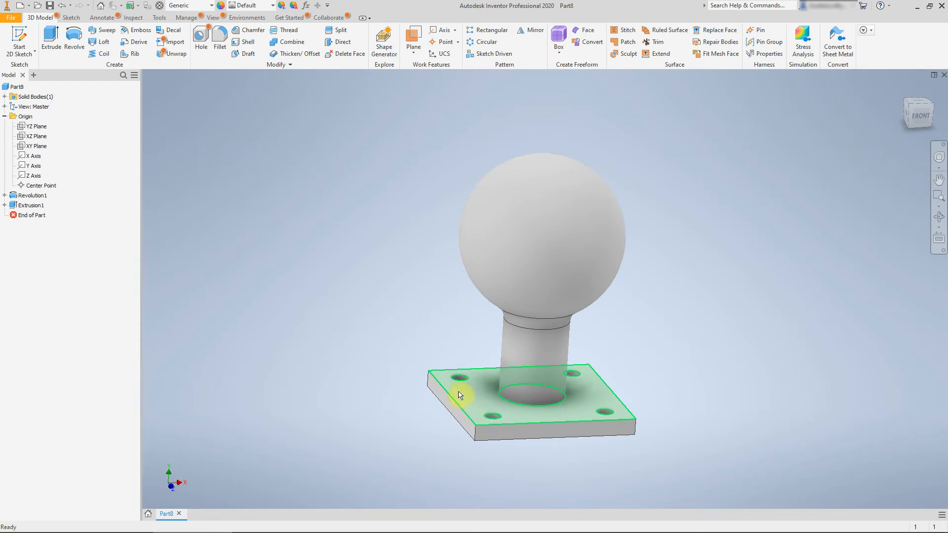
click(34, 147)
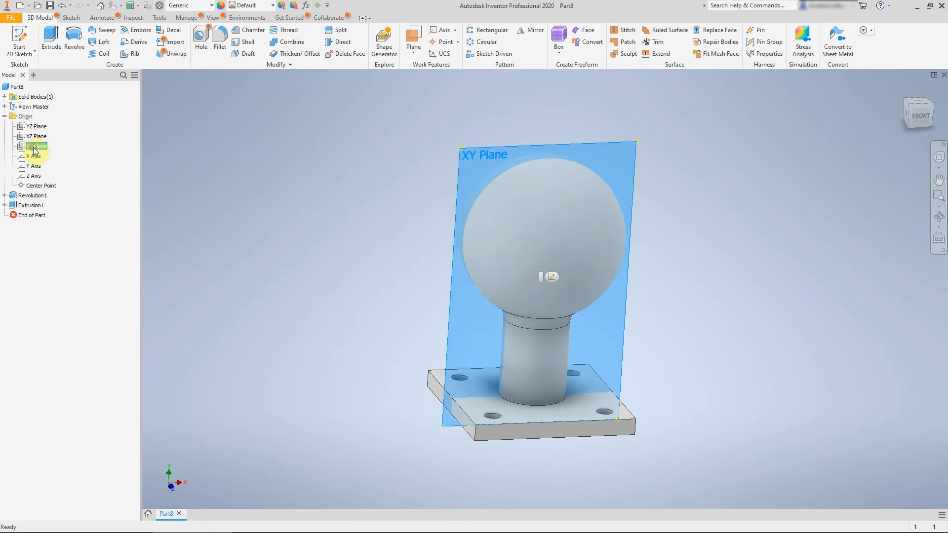
click(553, 276)
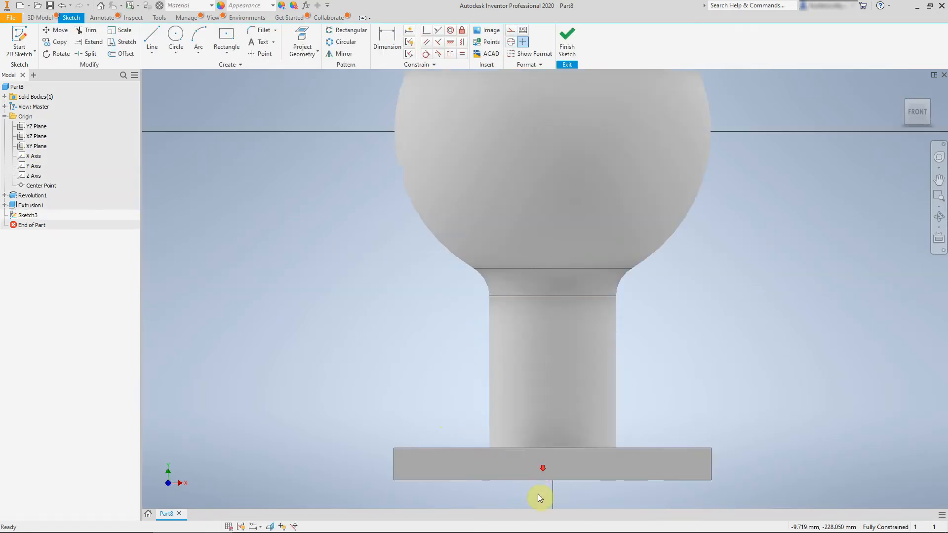
key(F7)
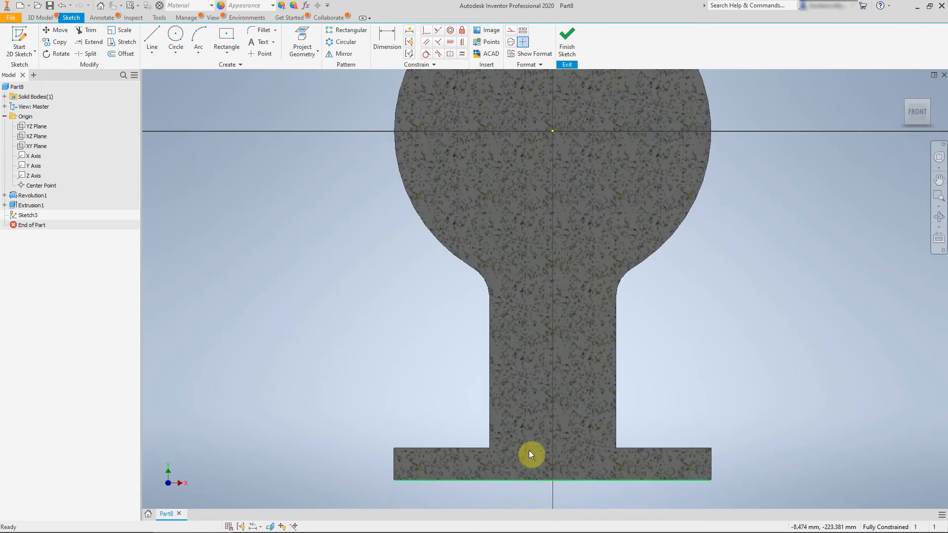
scroll(463, 371, up, 3)
shift+middle_drag(423, 346, 480, 352)
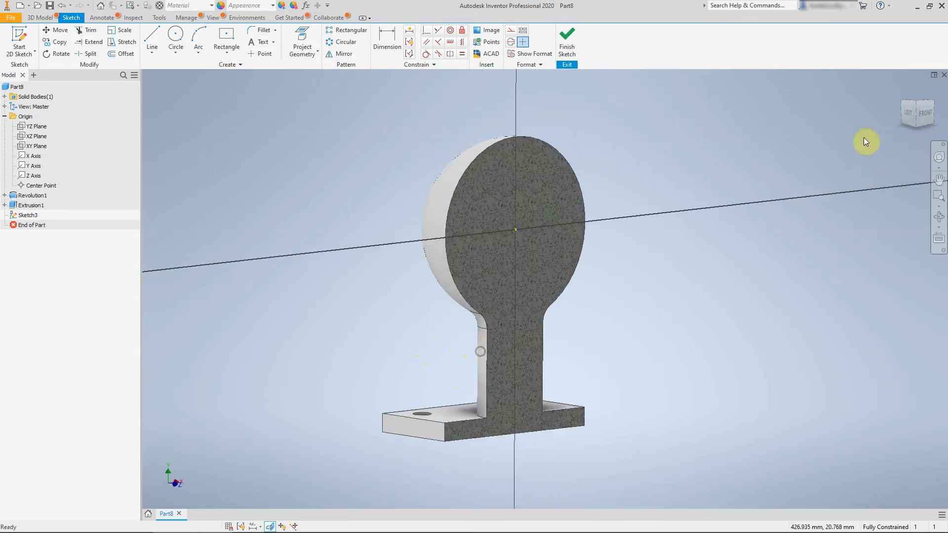
click(925, 113)
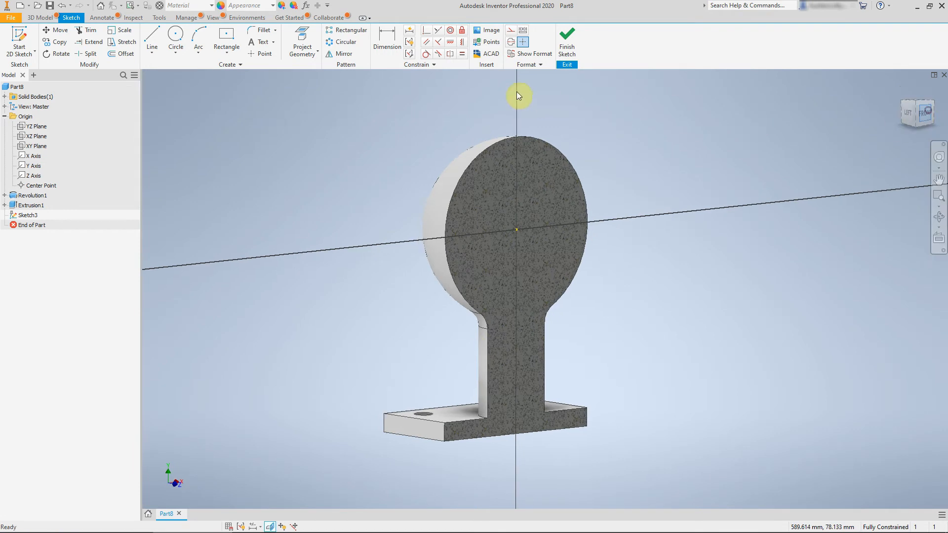
Project the plate's upper edge and the stem's left edge into the sketch as construction geometry
click(306, 44)
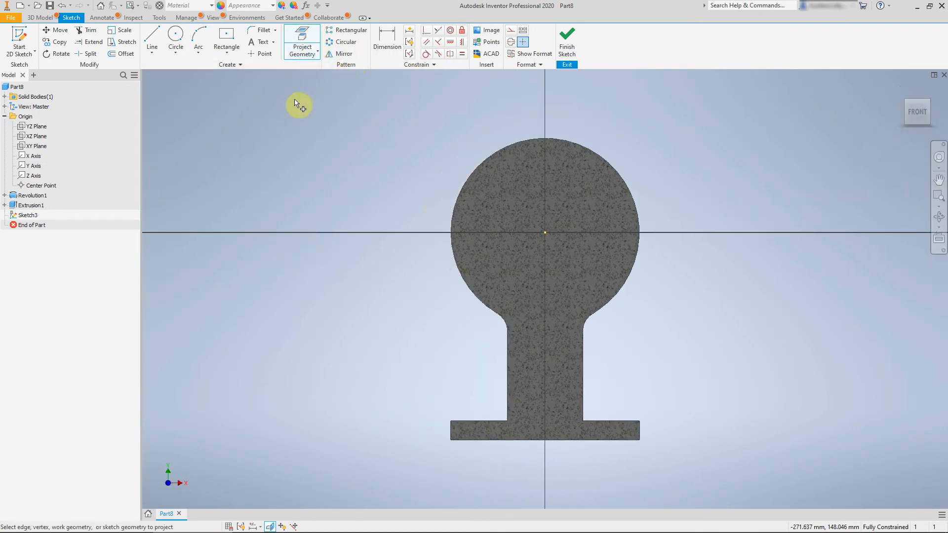
click(515, 31)
scroll(525, 365, down, 5)
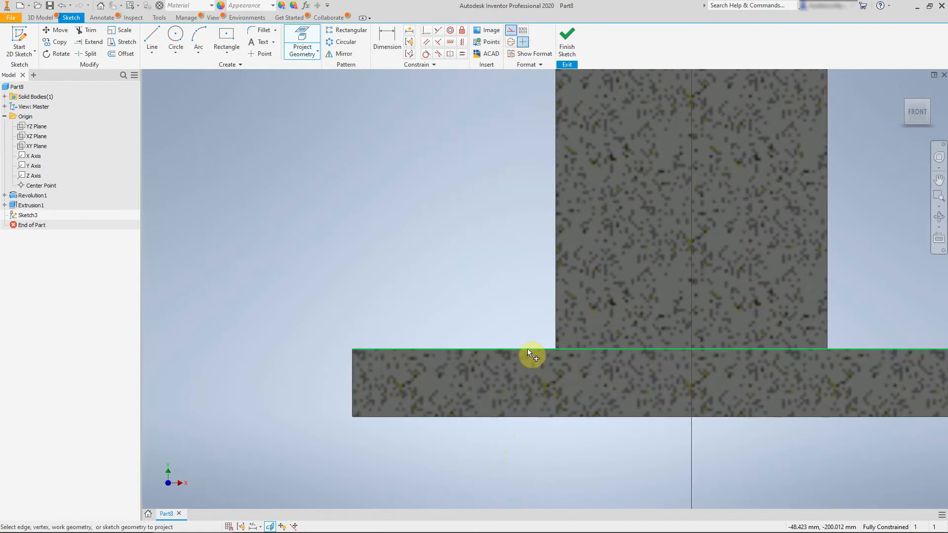
click(527, 348)
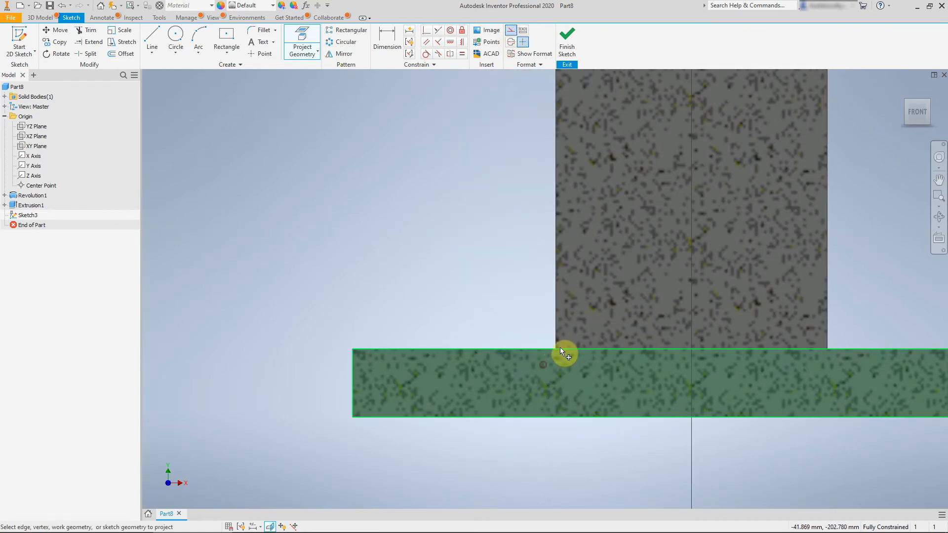
click(556, 311)
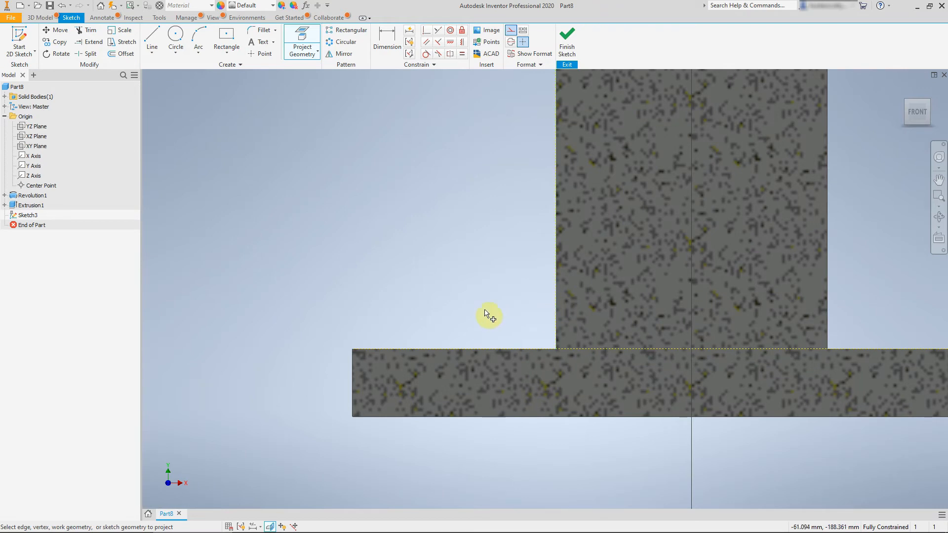
key(Escape)
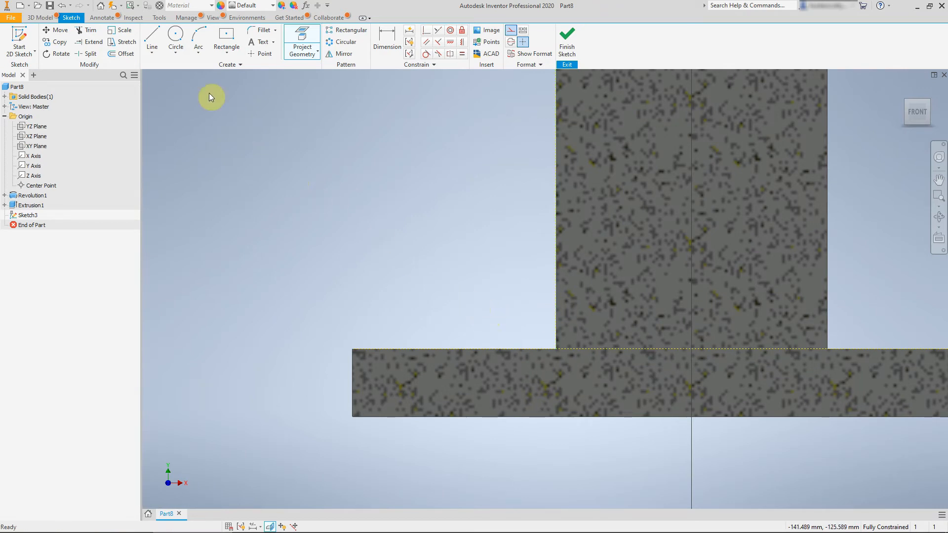
Draw a closed right triangle about 80 mm high in the corner between the stem's left edge and the plate's upper edge
click(152, 38)
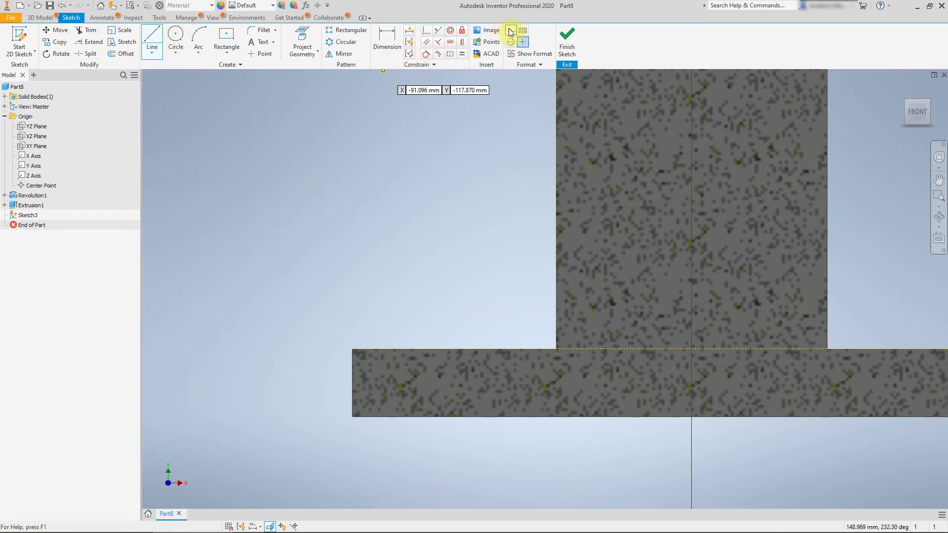
click(557, 348)
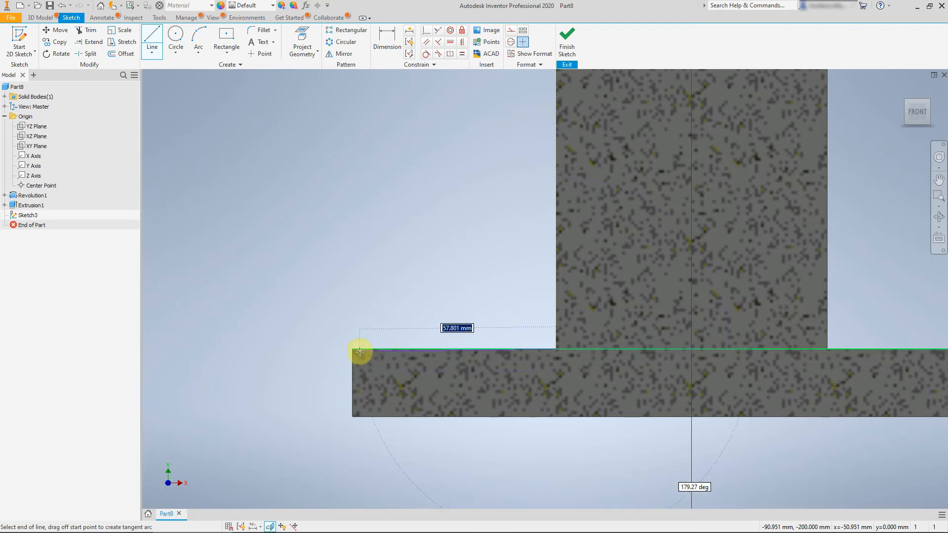
double_click(392, 349)
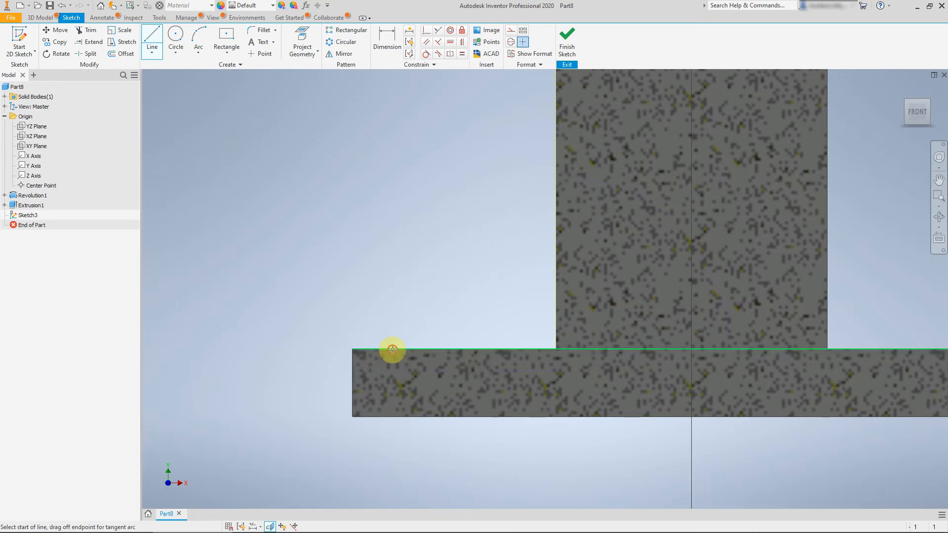
click(393, 349)
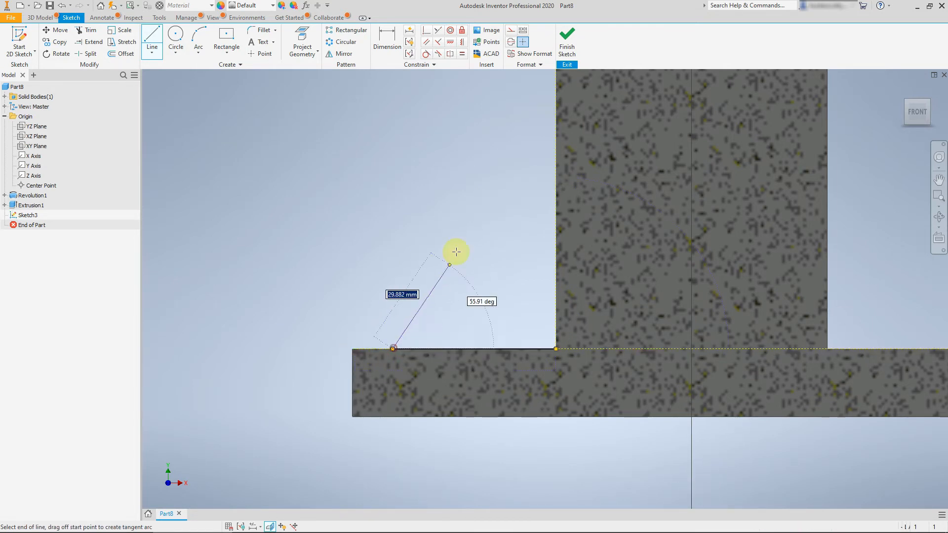
double_click(556, 77)
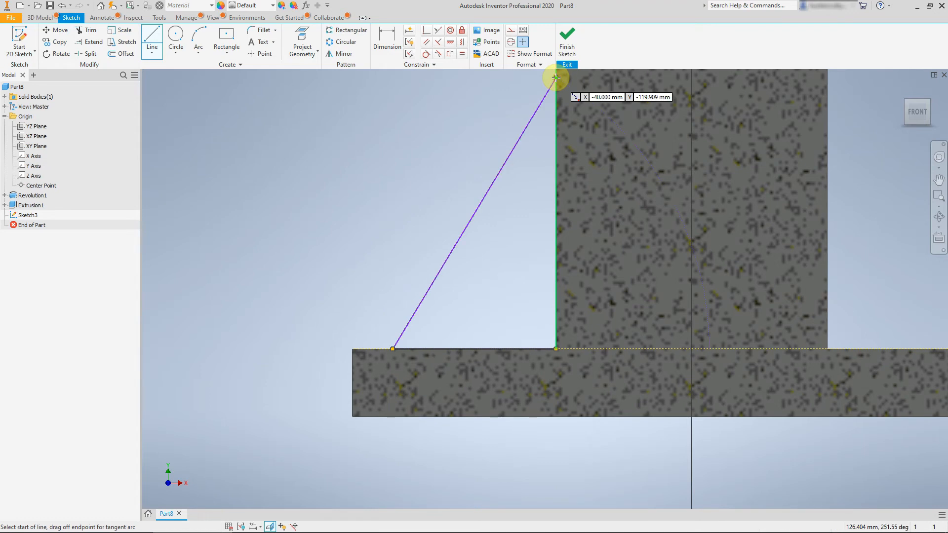
click(556, 78)
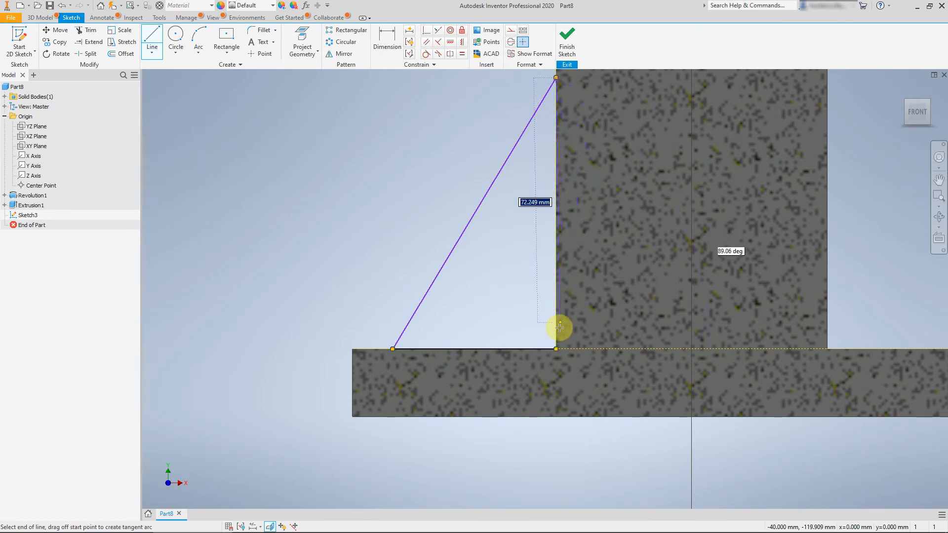
click(556, 349)
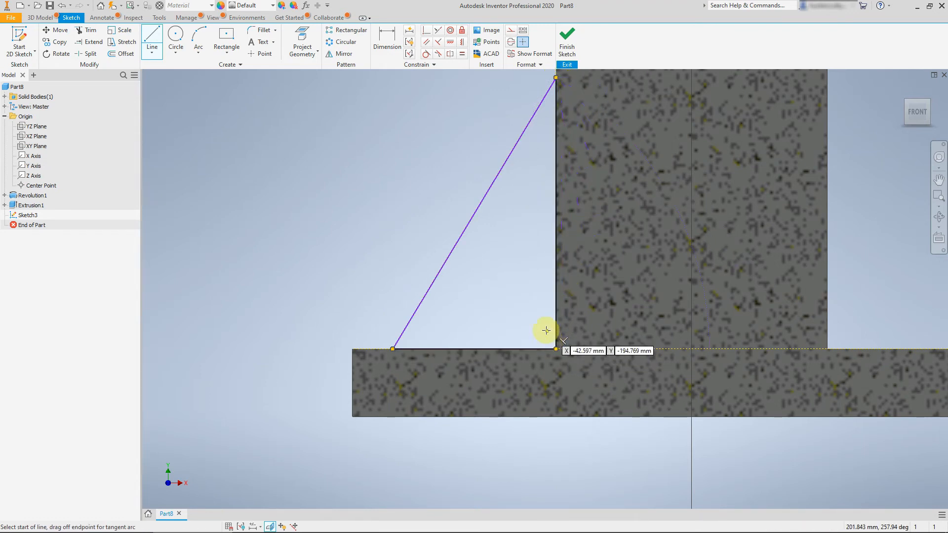
key(Escape)
Dimension the triangle's outer corner 20.5 mm from the plate's left edge
click(385, 37)
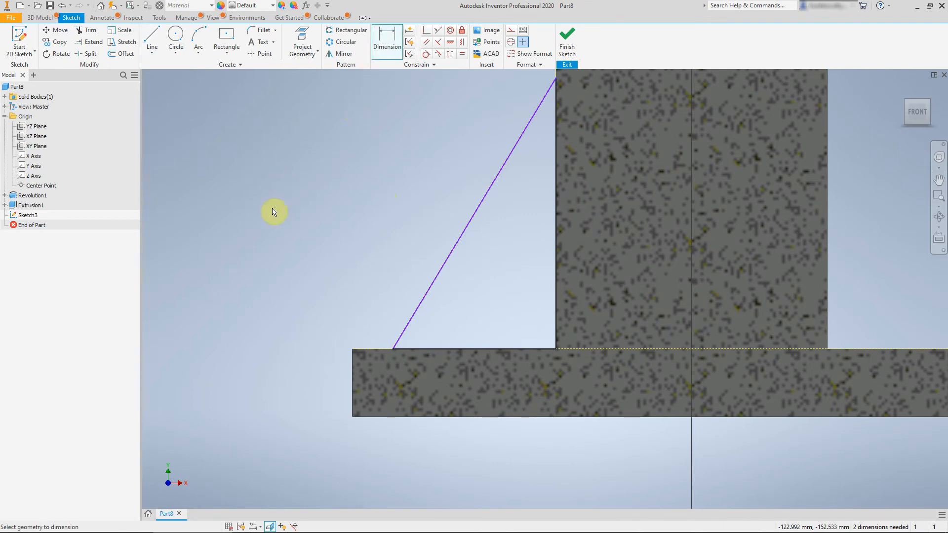
click(393, 348)
click(352, 375)
click(373, 289)
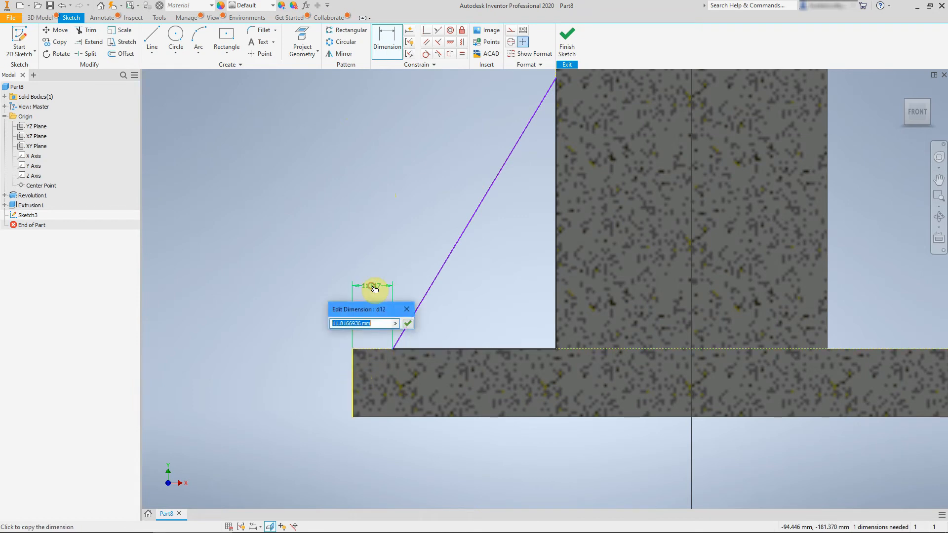
text(20.5)
key(Return)
Dimension the triangle's height above the plate's upper edge as 80 mm, and finish the sketch
scroll(531, 281, up, 3)
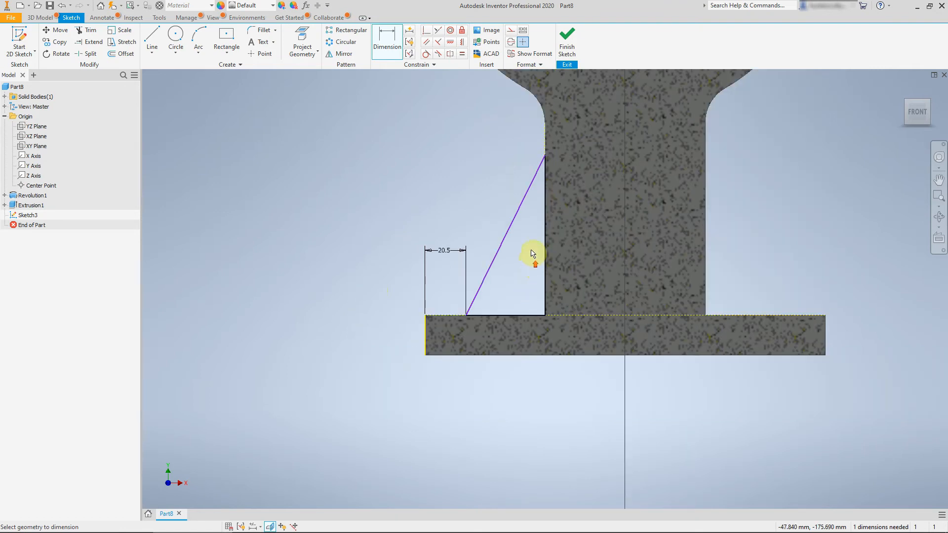
scroll(533, 267, down, 3)
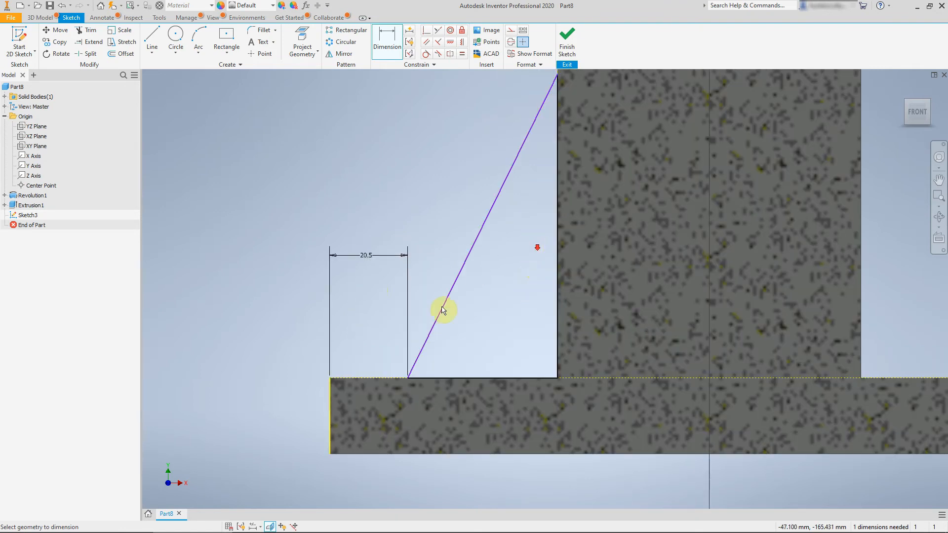
click(338, 378)
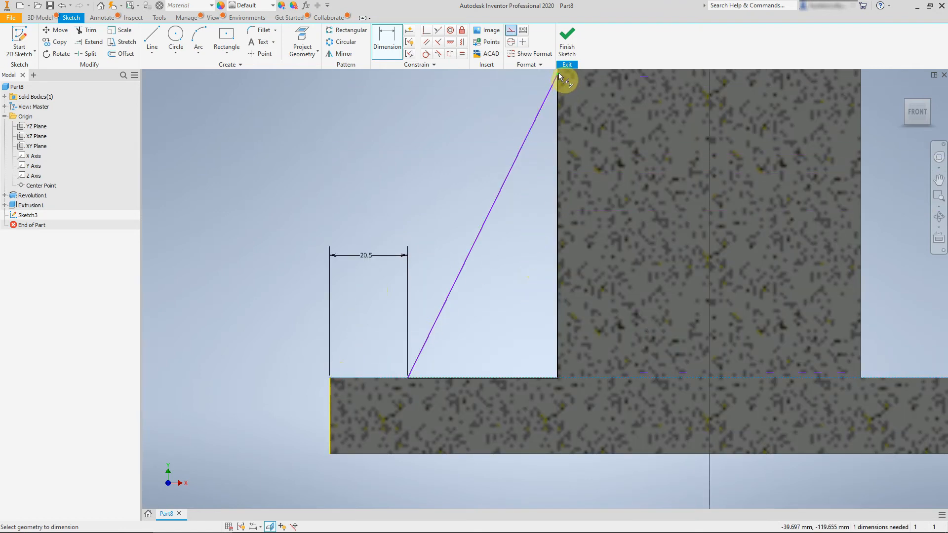
click(558, 75)
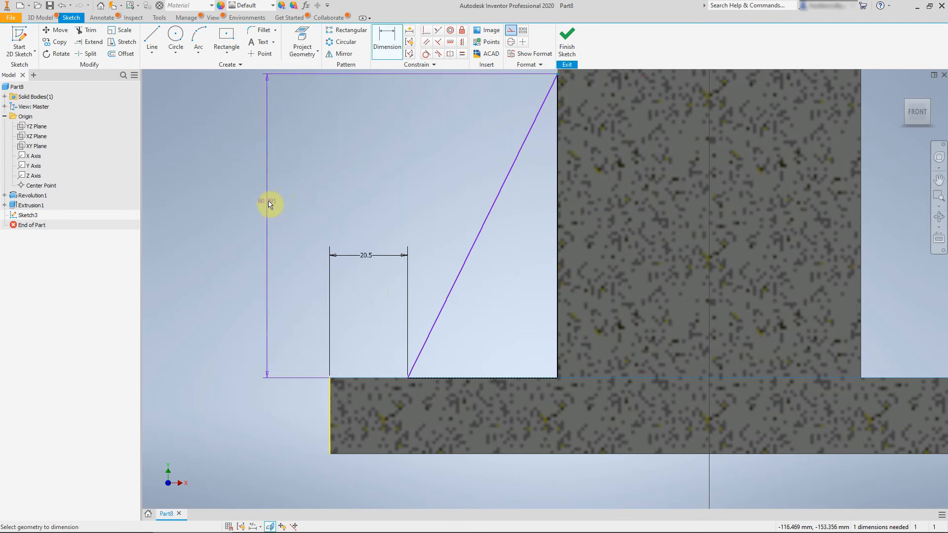
click(257, 187)
text(80)
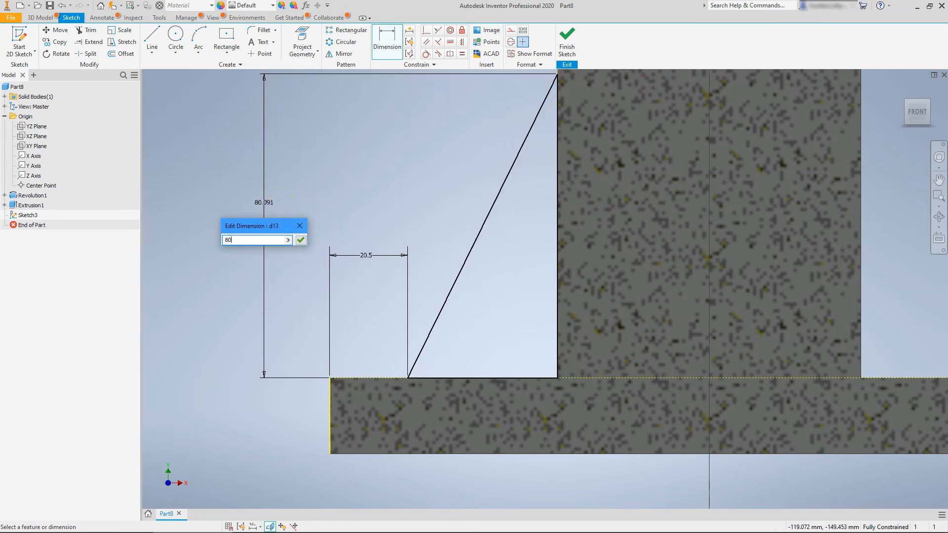
key(Return)
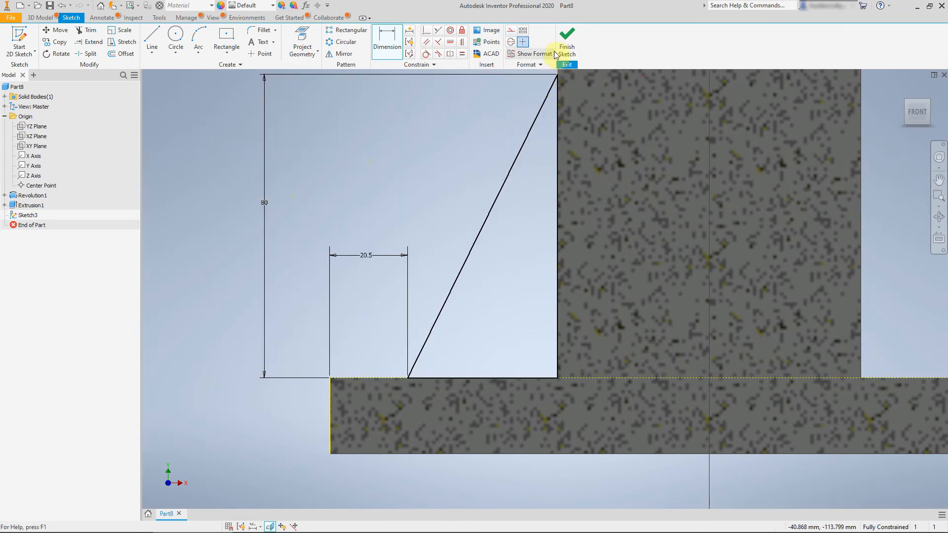
click(566, 40)
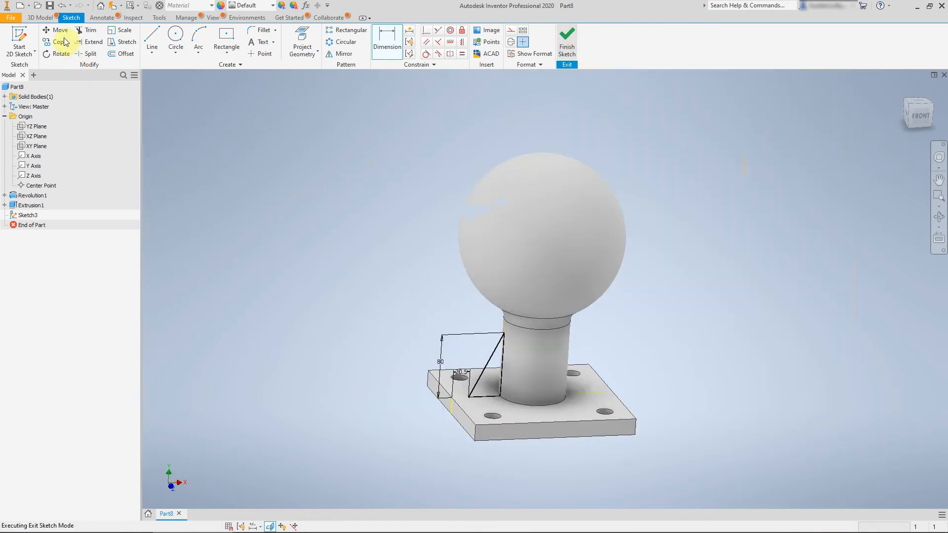
Extrude the triangle profile symmetrically about its sketch plane to a total thickness of 10 mm, joined to the body
click(52, 37)
scroll(451, 336, up, 3)
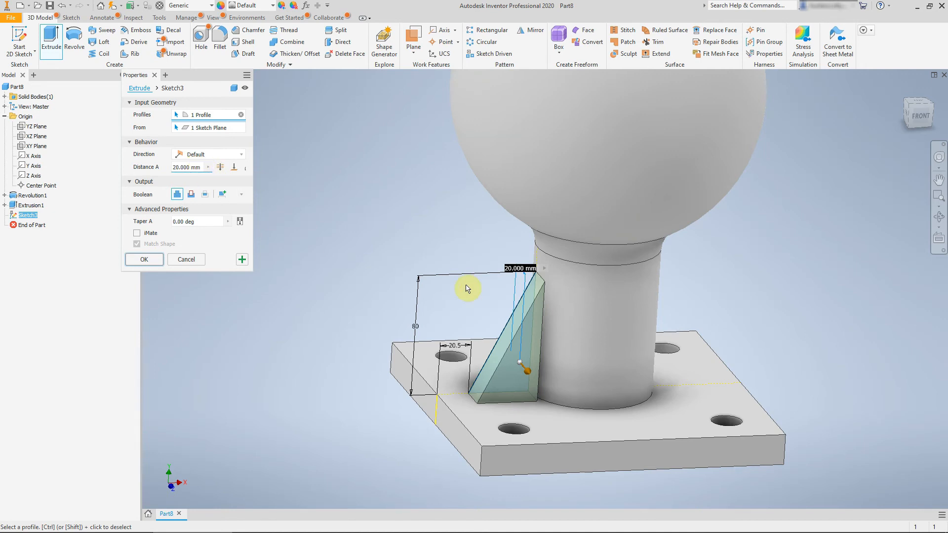
text(10)
click(236, 155)
click(213, 191)
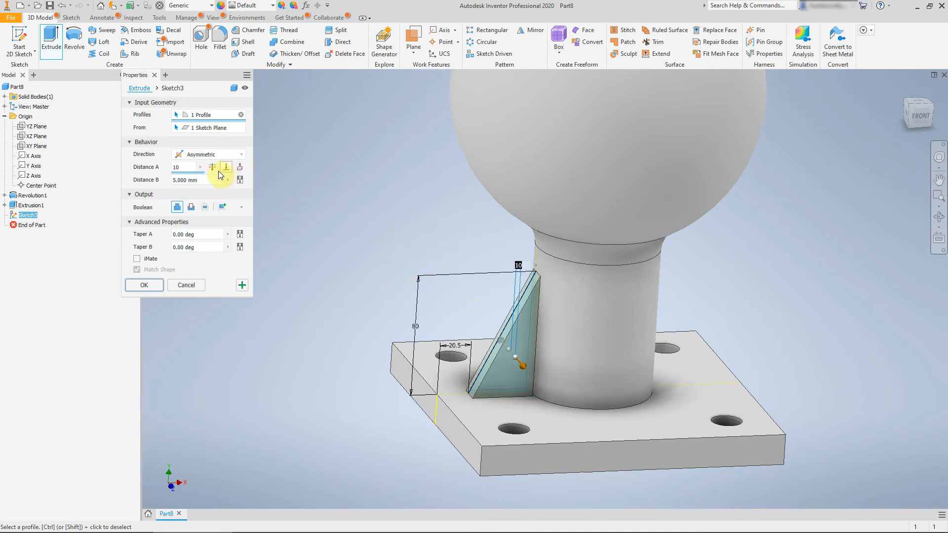
click(229, 154)
click(205, 179)
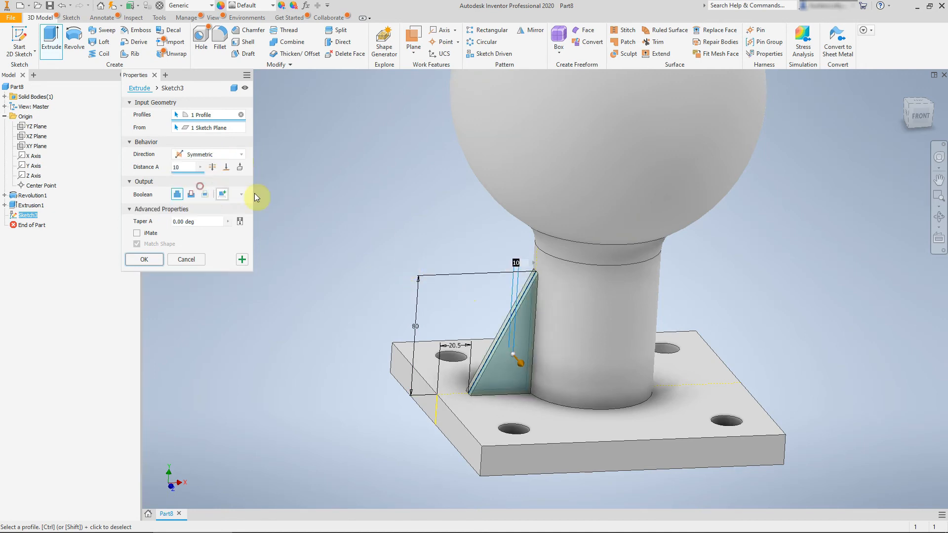
click(925, 94)
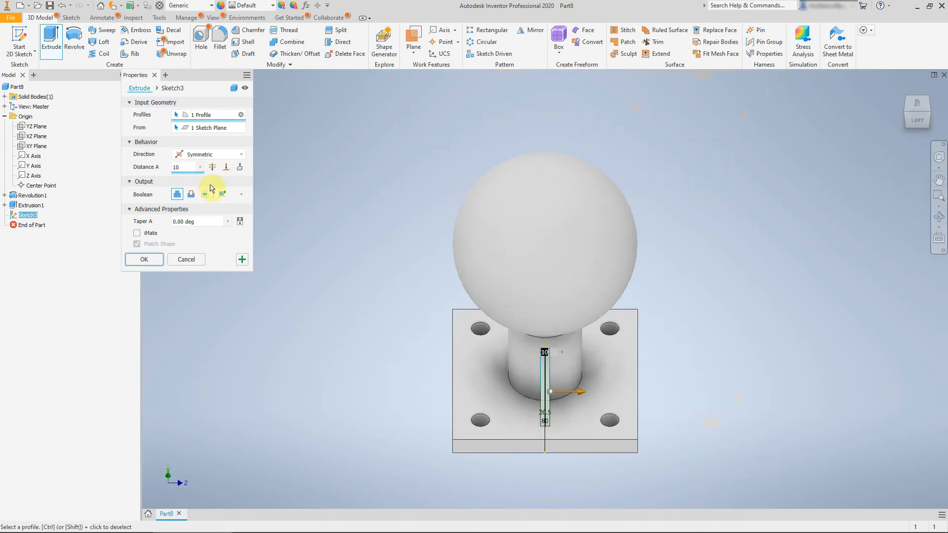
drag(188, 166, 88, 173)
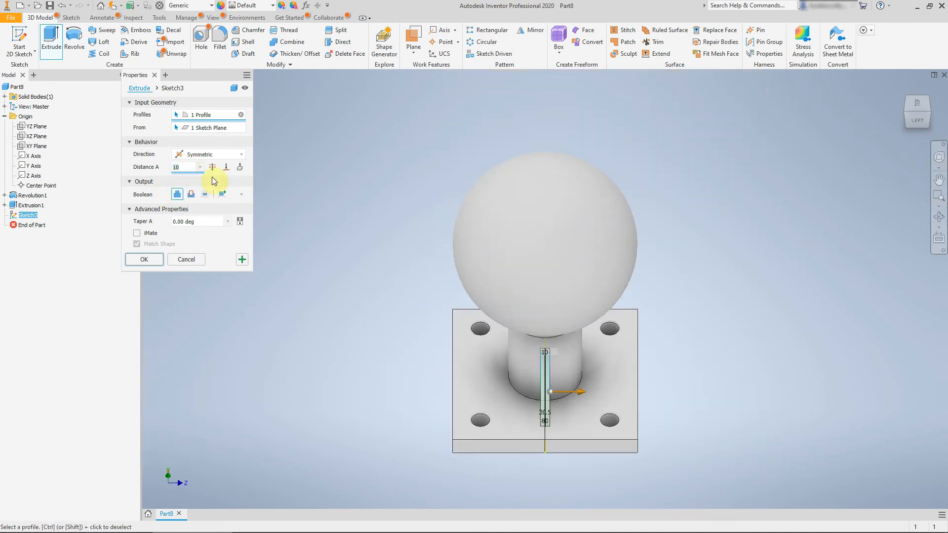
click(143, 260)
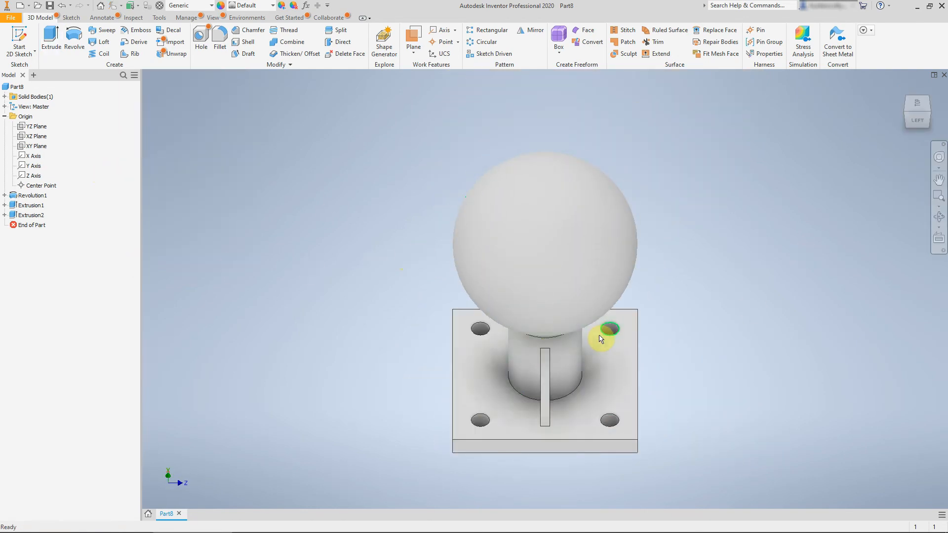
Circular-pattern the triangular rib around the Y axis with 4 occurrences over 360 degrees
shift+middle_drag(603, 334, 487, 318)
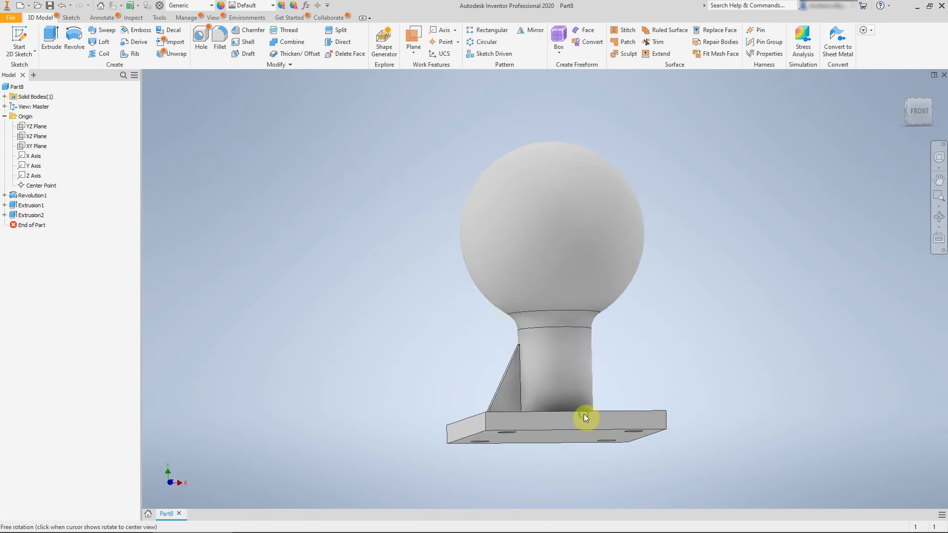
shift+middle_drag(583, 414, 555, 424)
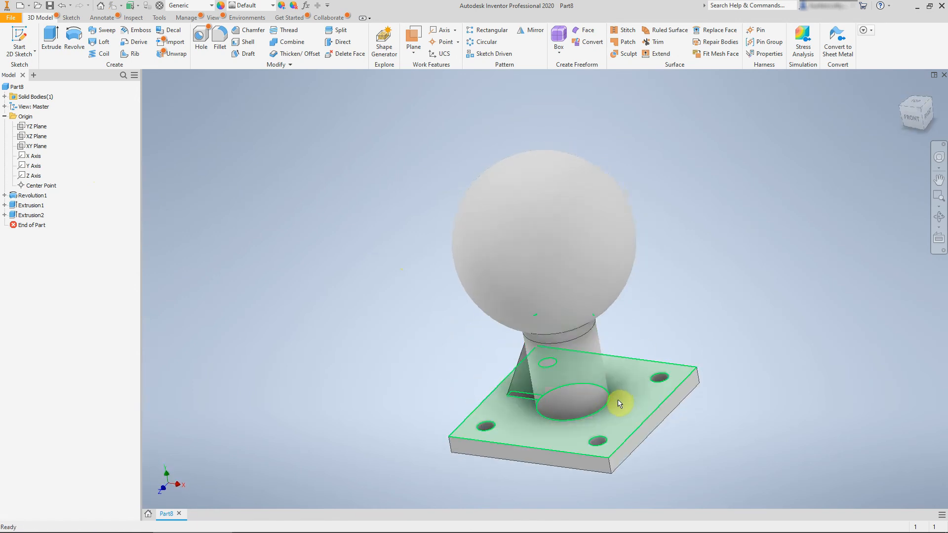
mouse_move(627, 409)
shift+middle_down()
mouse_move(527, 385)
mouse_move(540, 383)
shift+middle_up()
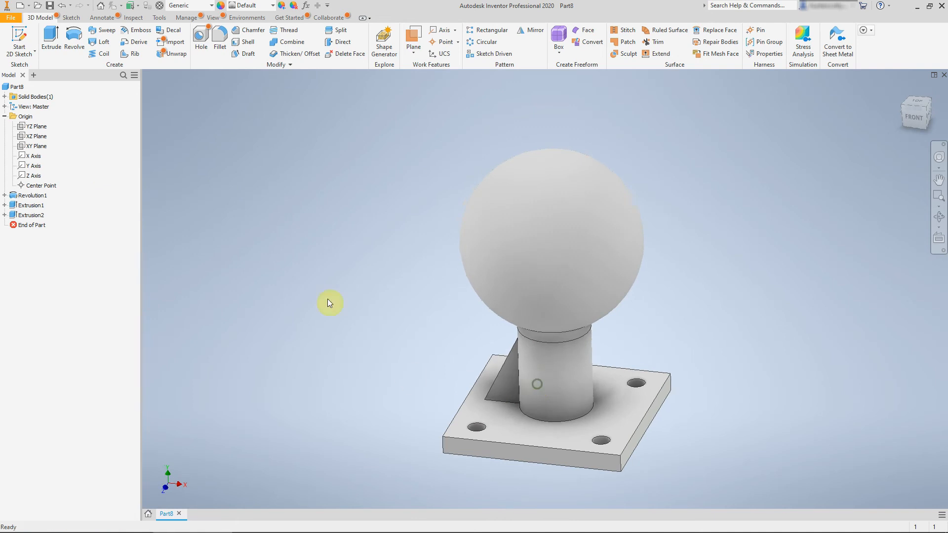
click(31, 215)
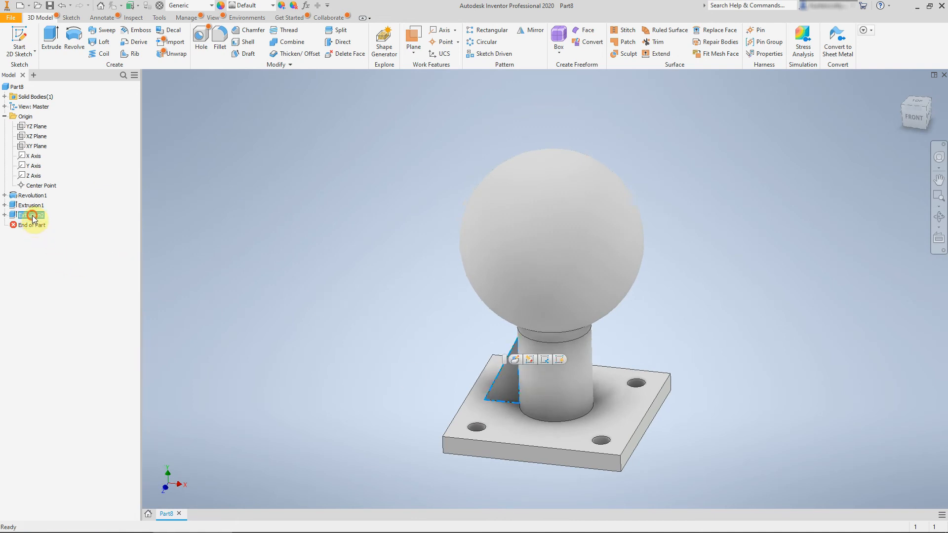
click(486, 44)
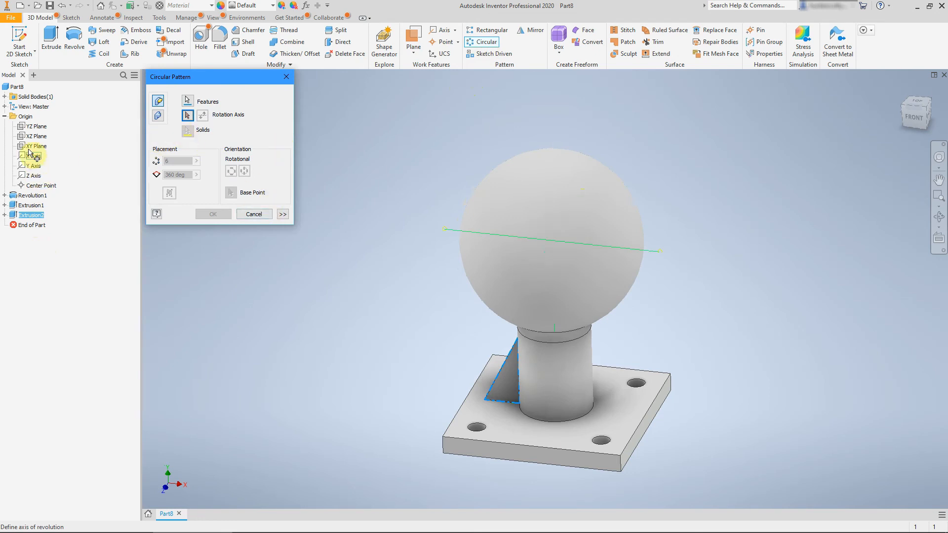
click(24, 167)
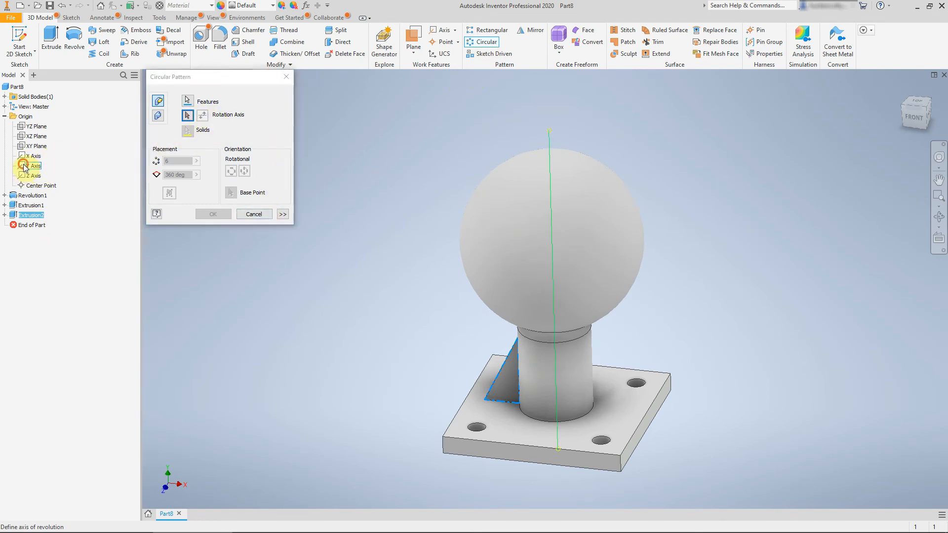
text(4)
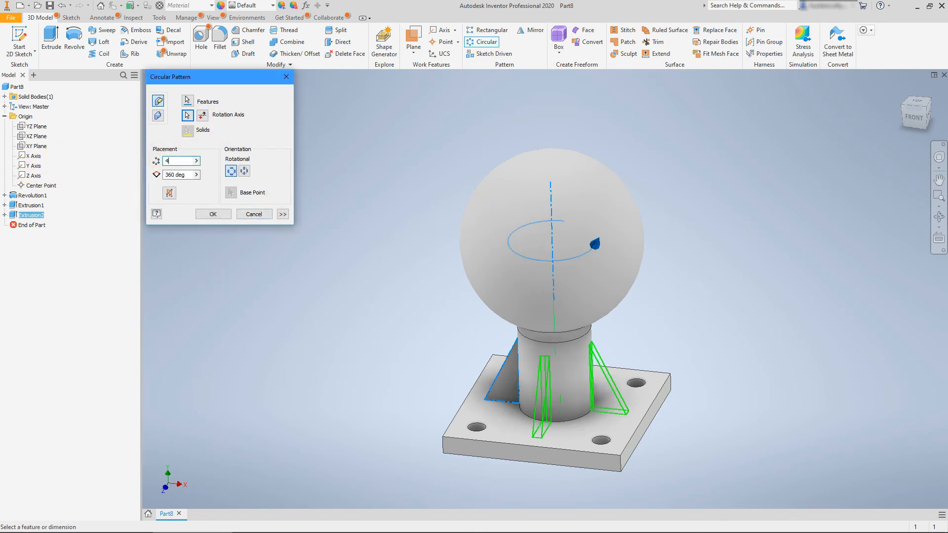
click(213, 214)
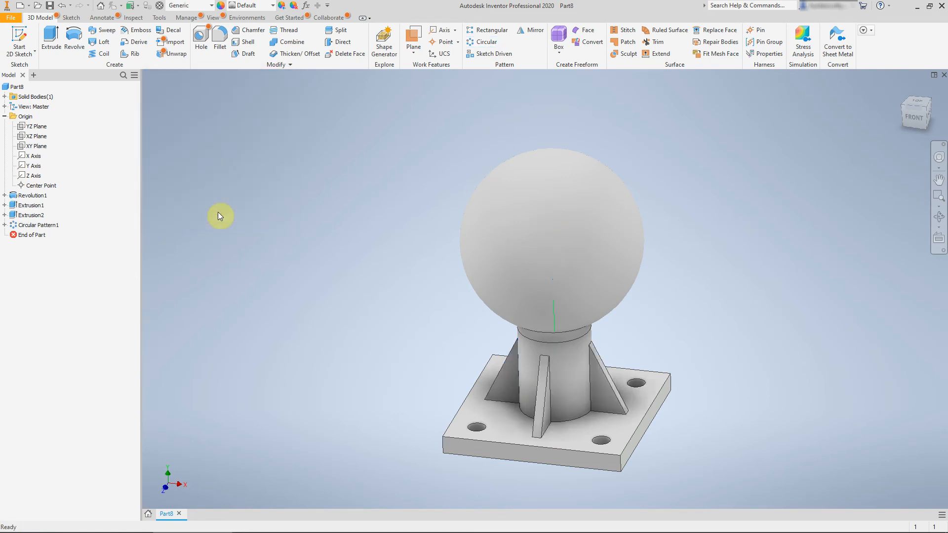
Chamfer the upper edges of the four base plate holes with a distance of 5 mm
shift+middle_drag(309, 269, 372, 288)
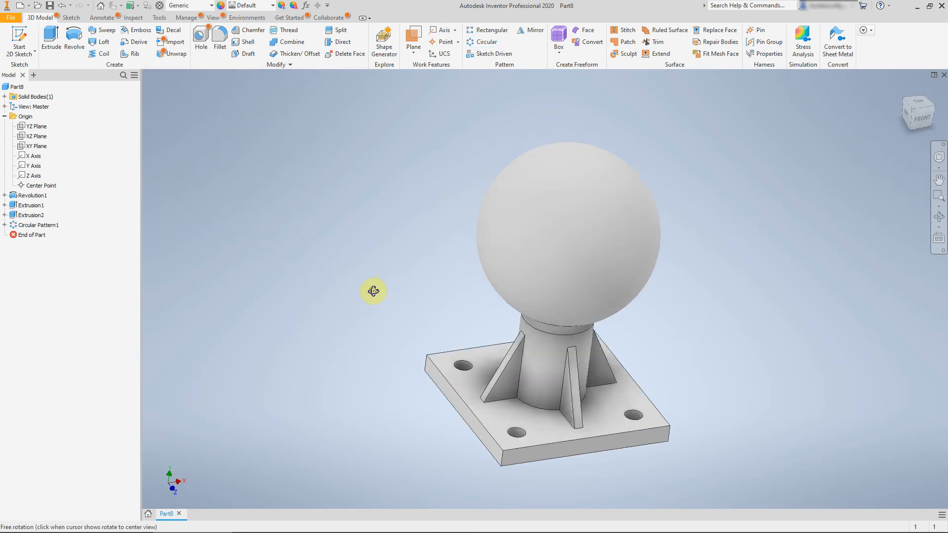
scroll(599, 464, down, 4)
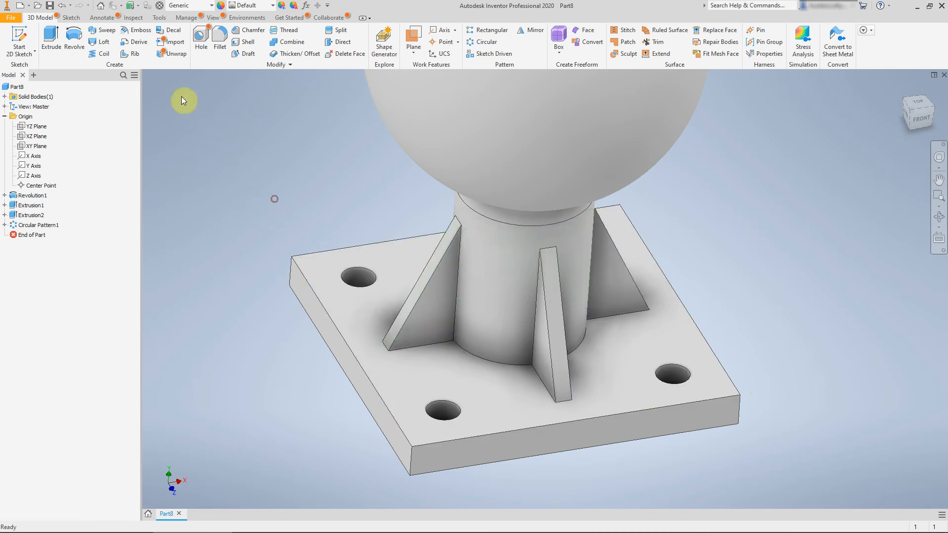
click(259, 33)
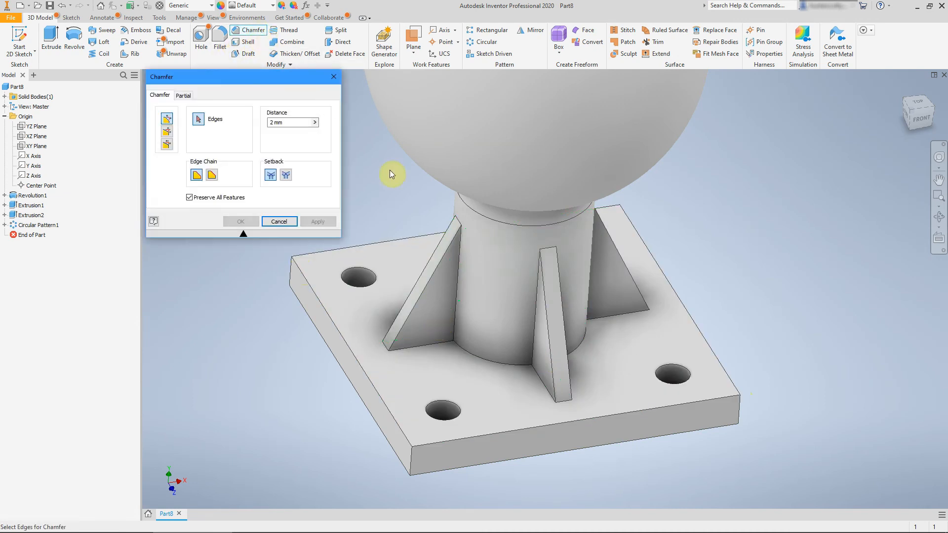
click(379, 277)
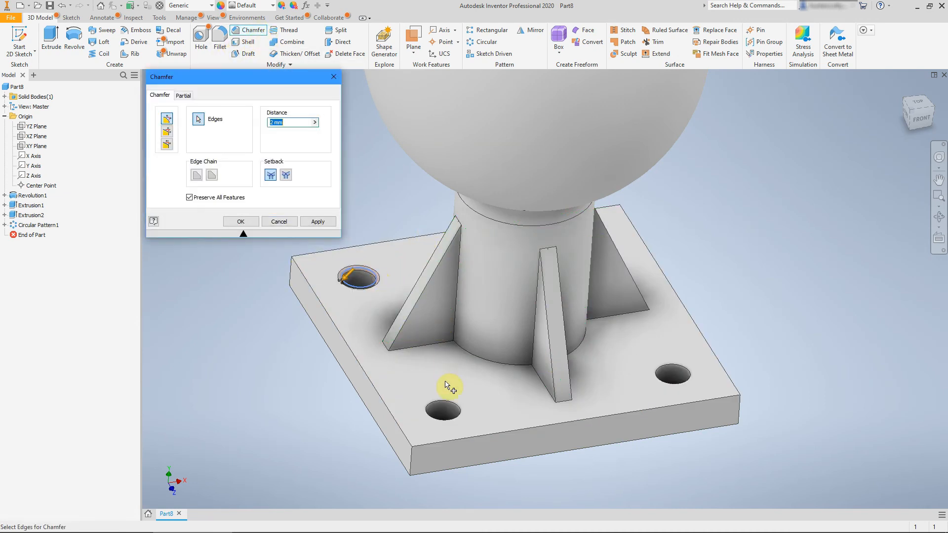
click(449, 400)
click(667, 362)
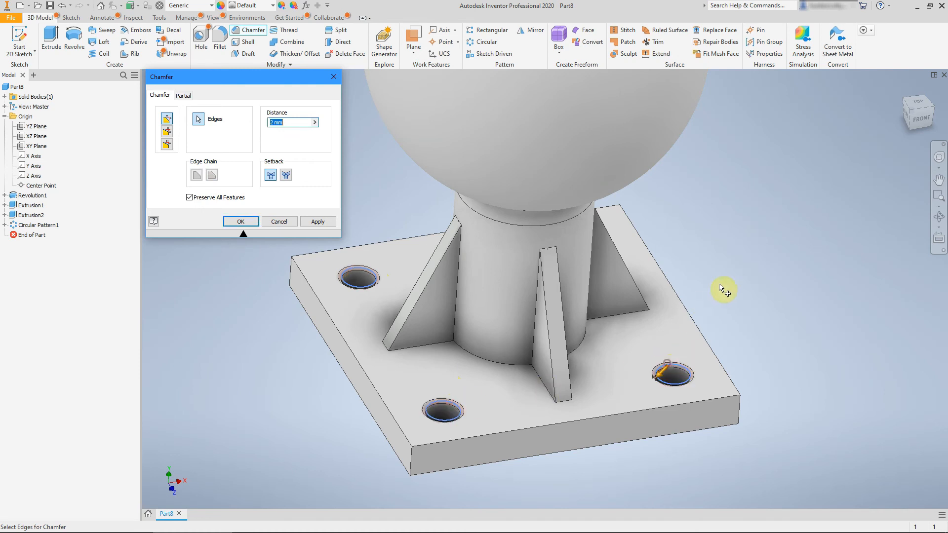
shift+middle_drag(722, 288, 688, 249)
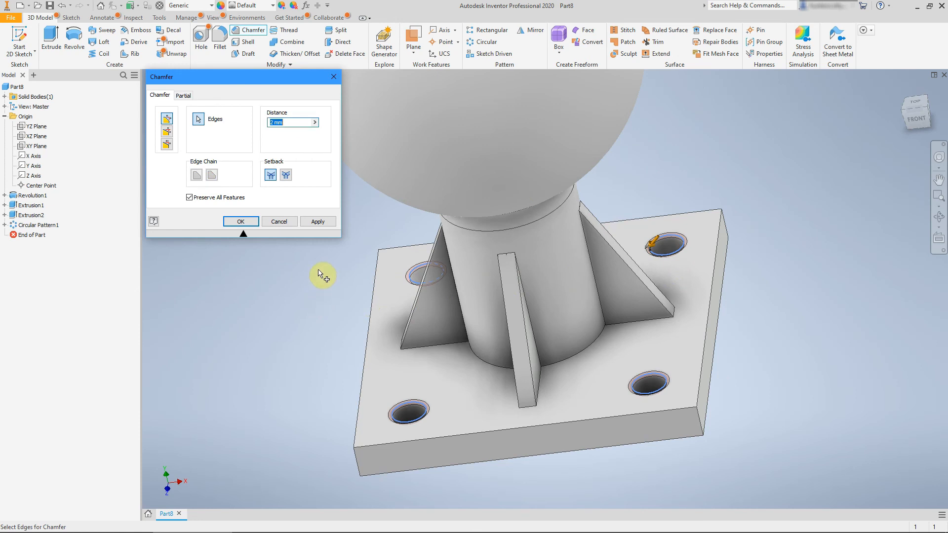
text(5)
shift+middle_drag(349, 305, 394, 316)
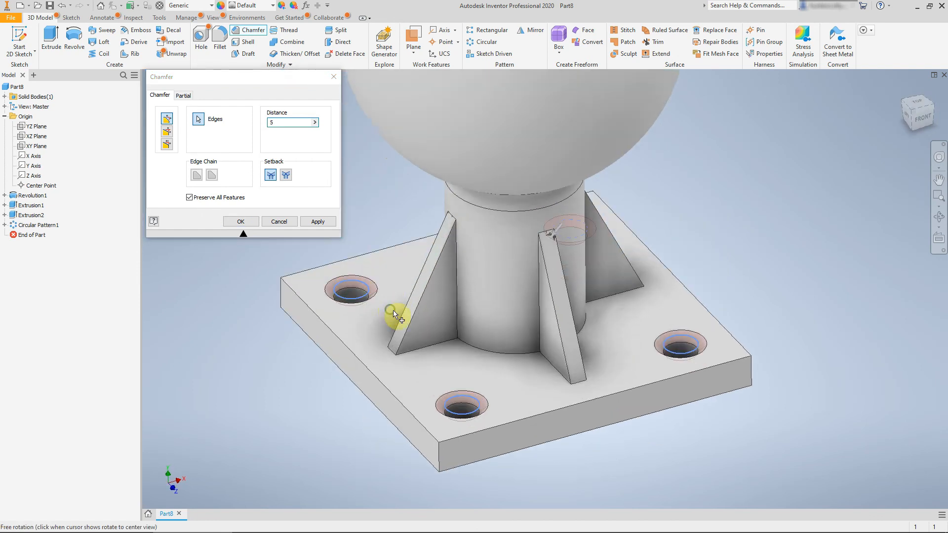
click(316, 222)
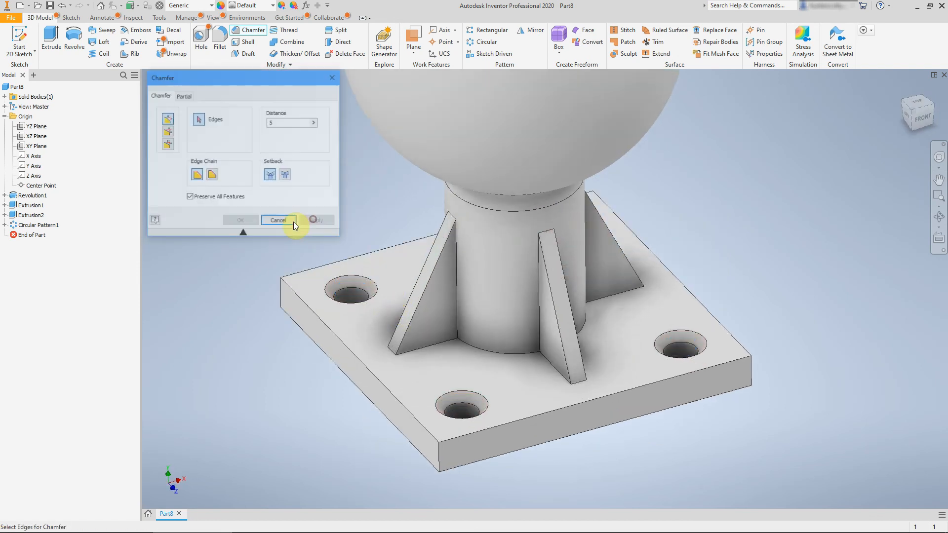
Chamfer the four vertical corner edges of the base plate with a distance of 20 mm and close the Chamfer command
click(281, 290)
click(443, 459)
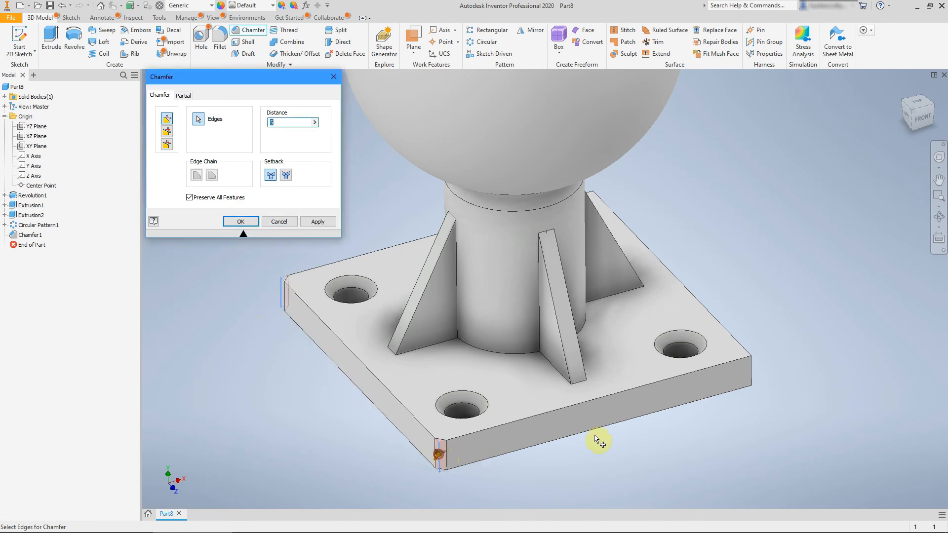
click(748, 376)
shift+middle_drag(735, 296, 662, 315)
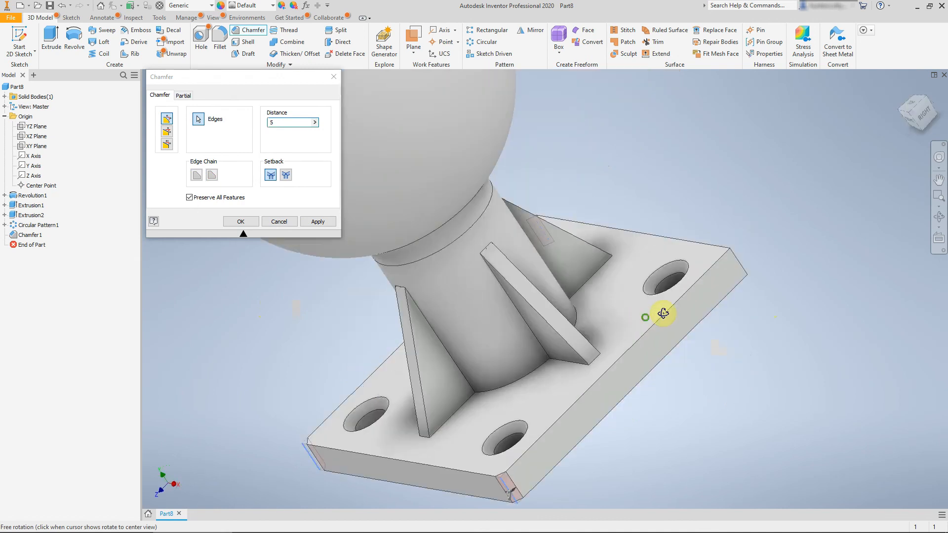
shift+middle_drag(732, 286, 752, 331)
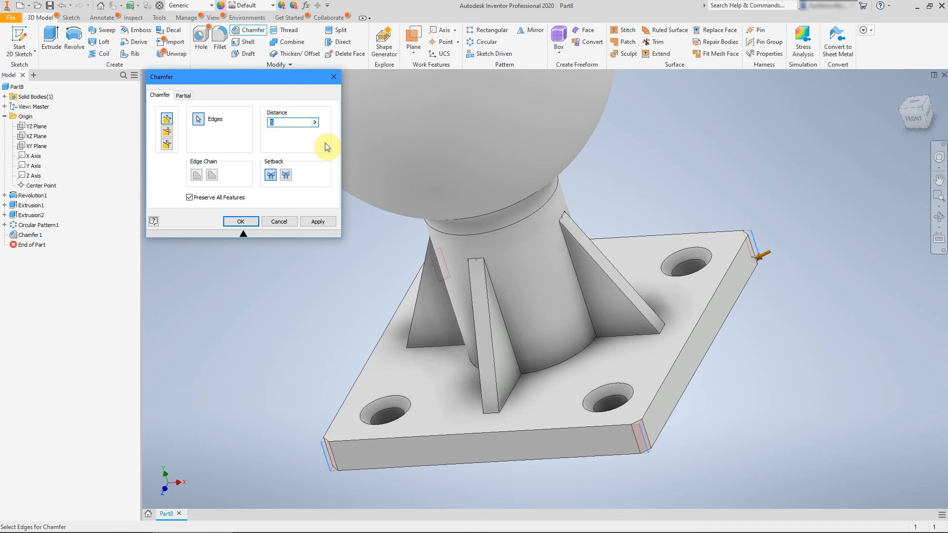
text(20)
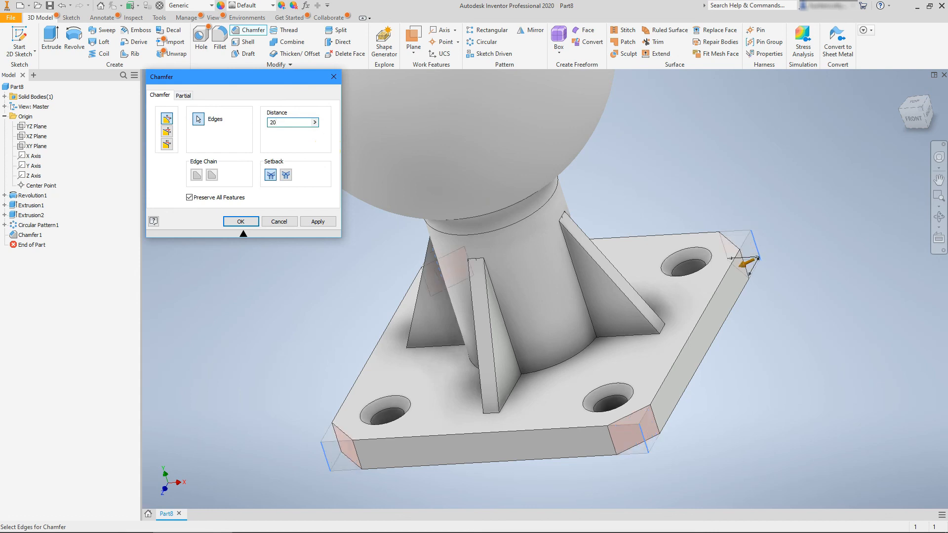
click(316, 223)
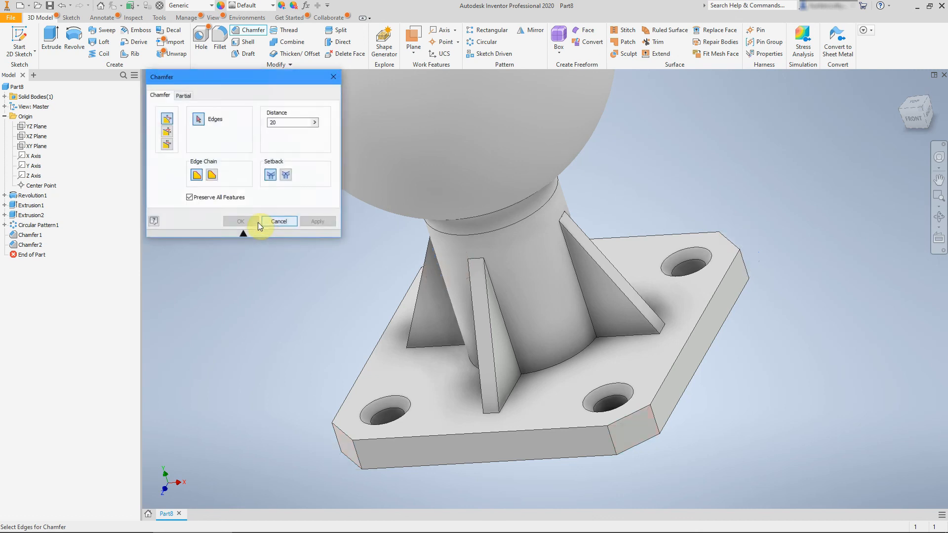
click(267, 222)
key(F6)
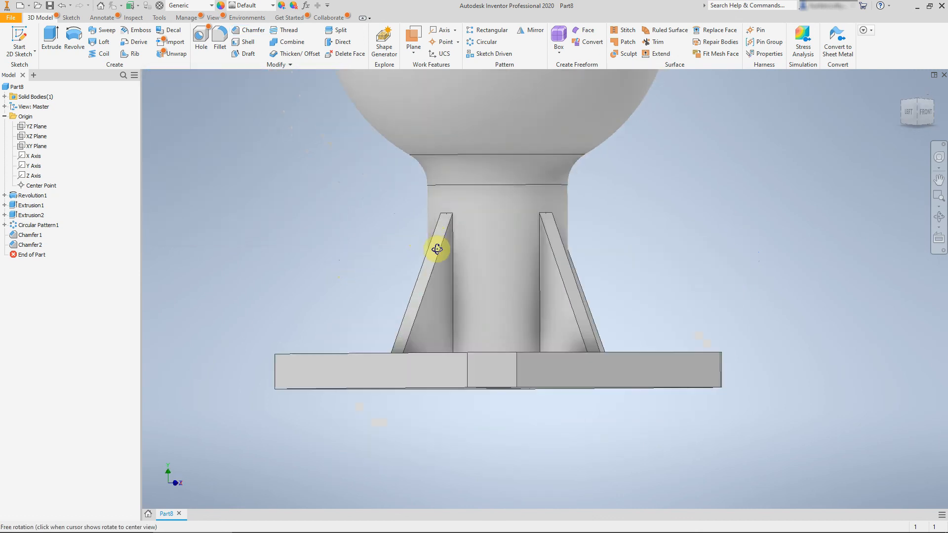
shift+middle_drag(425, 195, 426, 270)
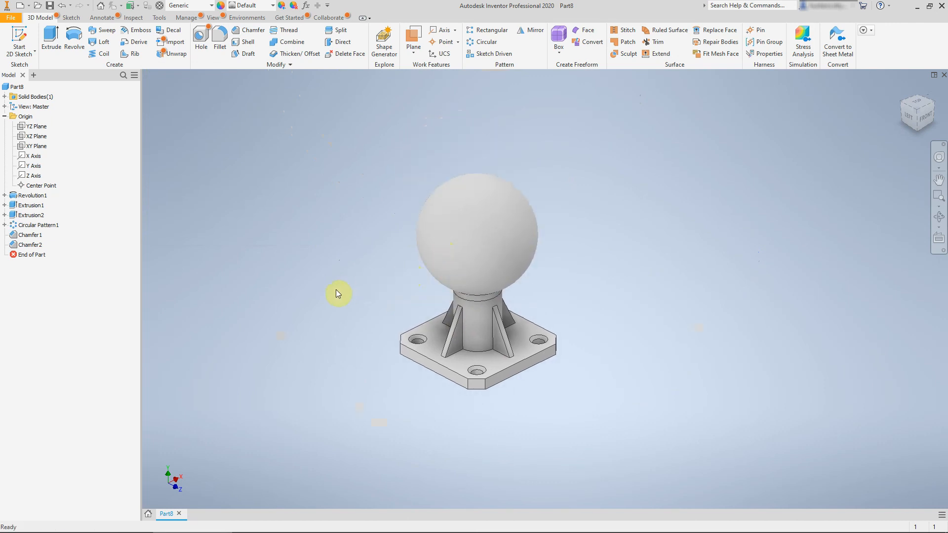